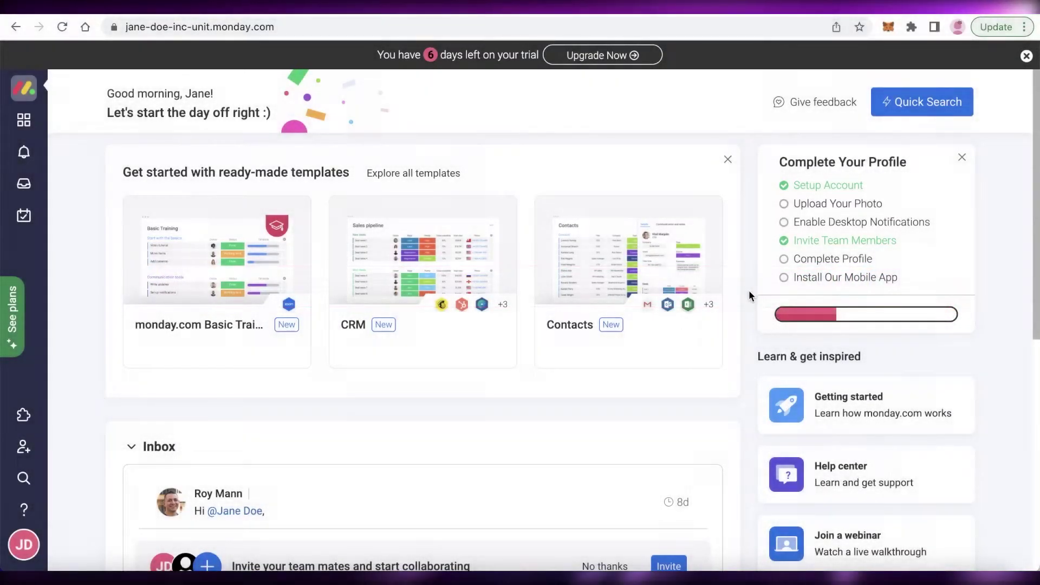
Step: Open the Main workspace to show the HairTie Business board and its list of boards
click(17, 132)
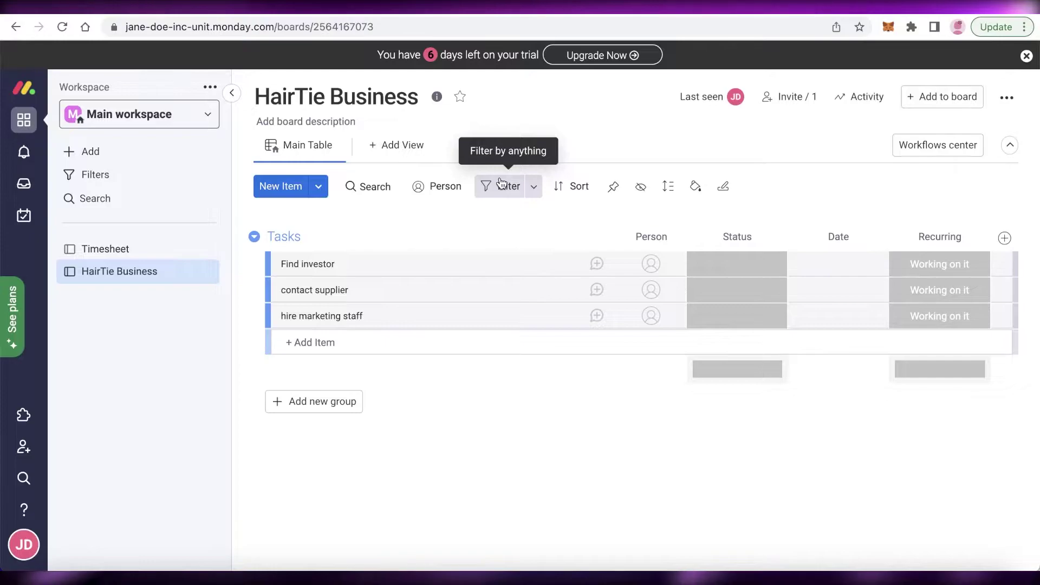
Step: Create a new board in the Main workspace named 'To DO List'
click(89, 151)
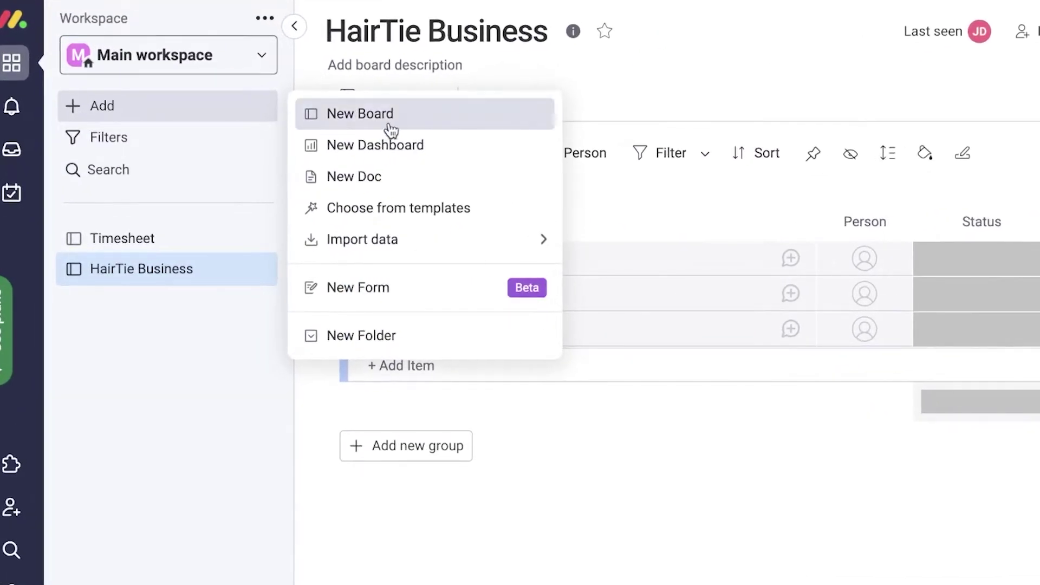
click(391, 130)
key(BackSpace)
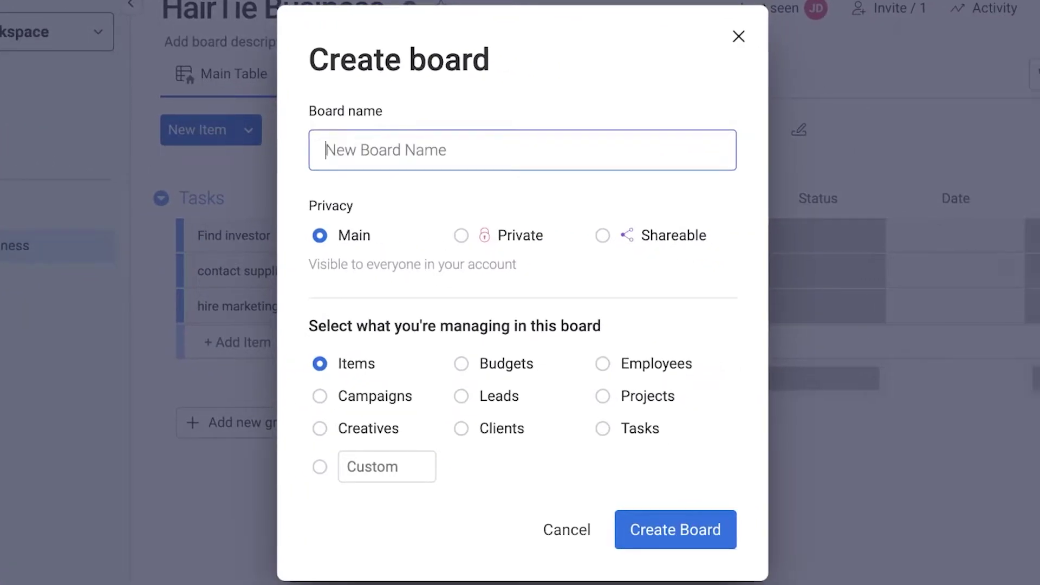
text(To )
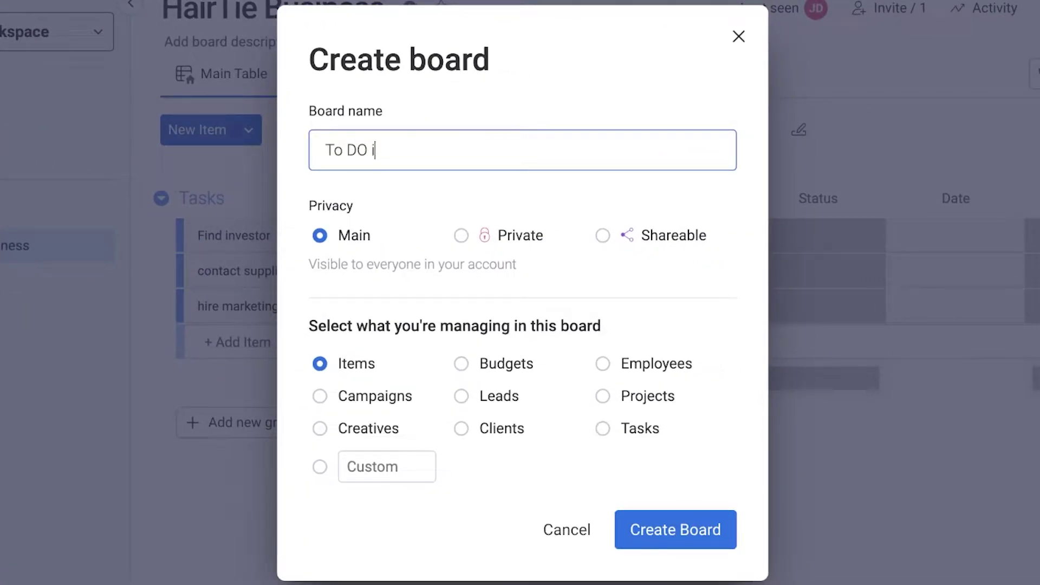
text(DO List)
key(Return)
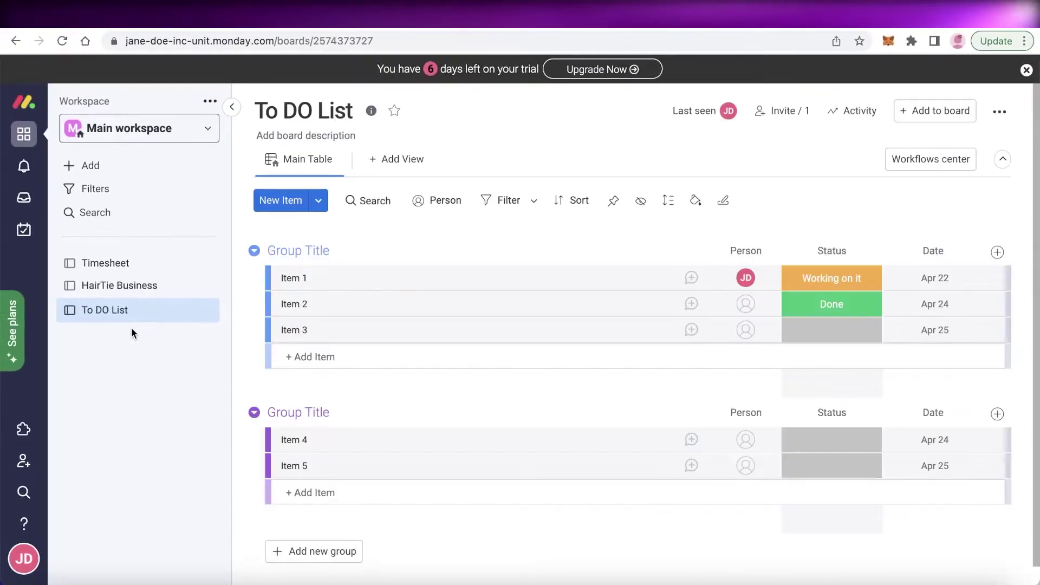
Step: Rename the board's two groups to Tasks and Priority
click(312, 245)
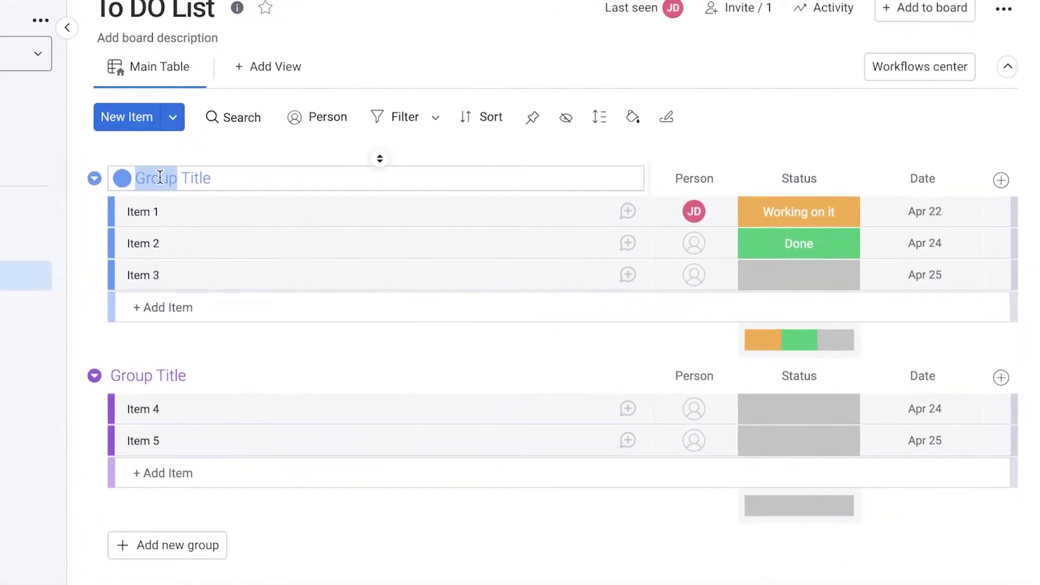
drag(208, 182, 124, 177)
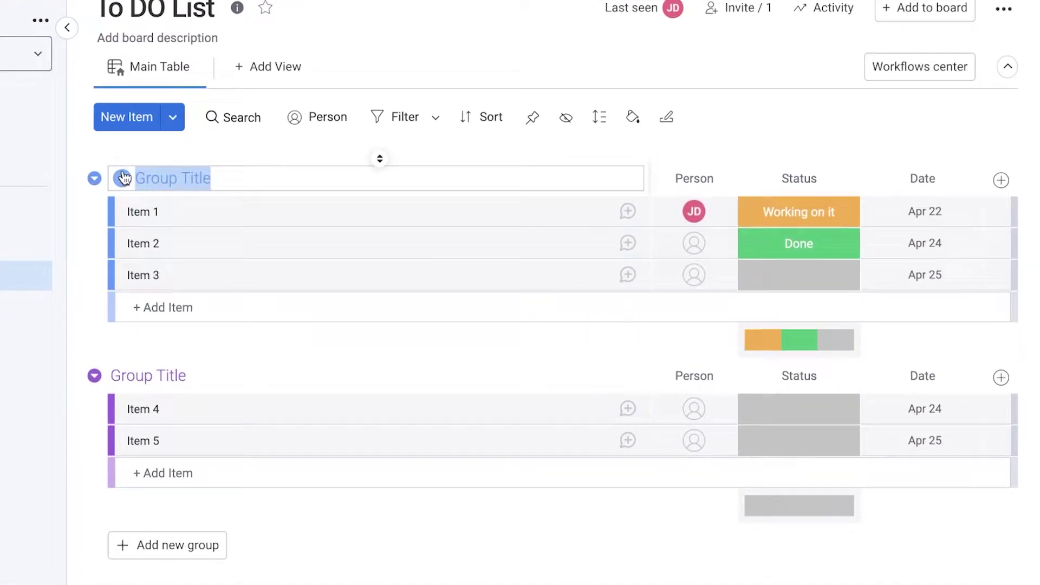
text(To Do)
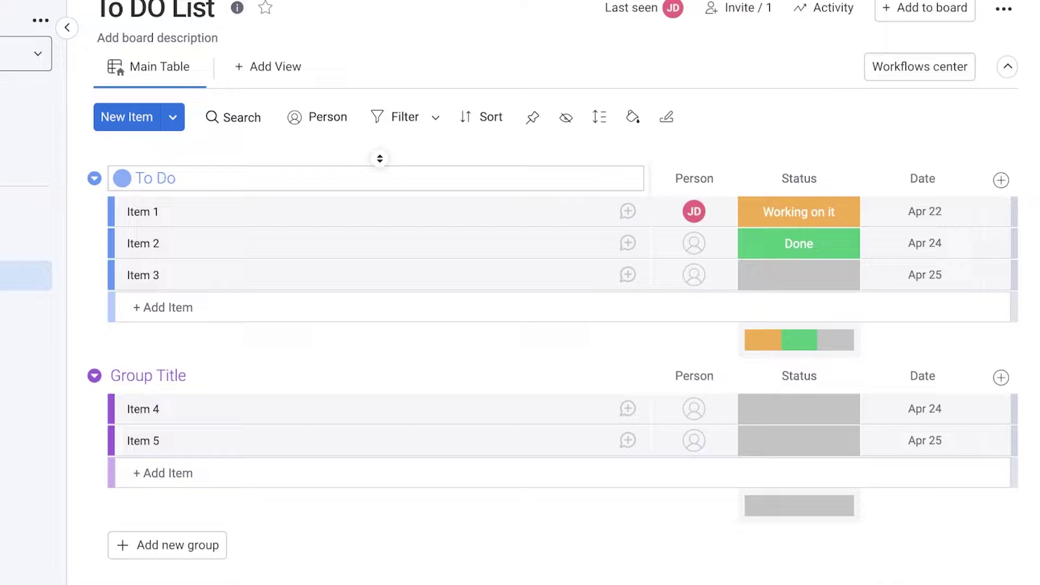
text(ks)
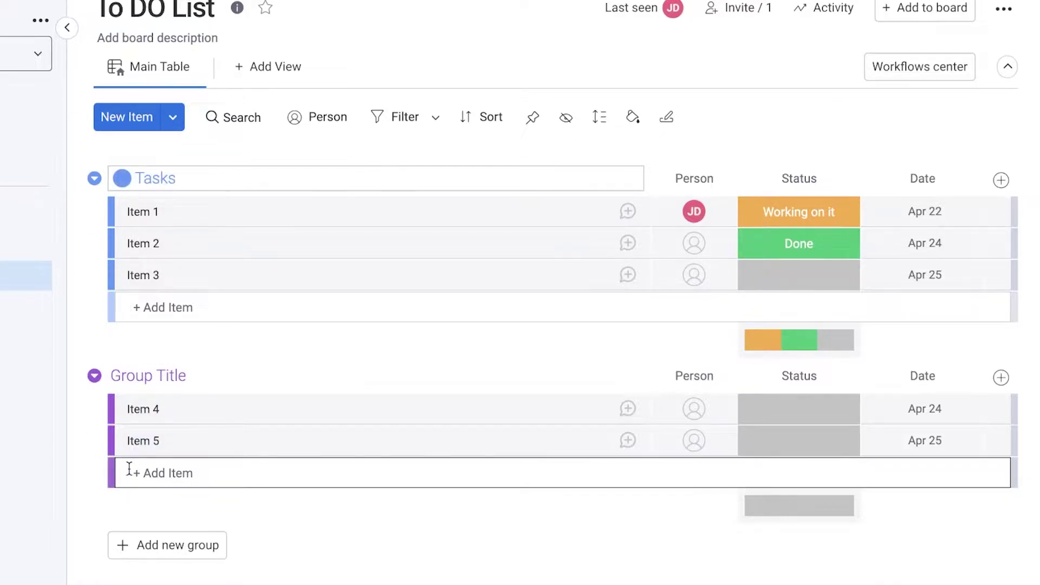
click(401, 566)
double_click(157, 378)
triple_click(158, 382)
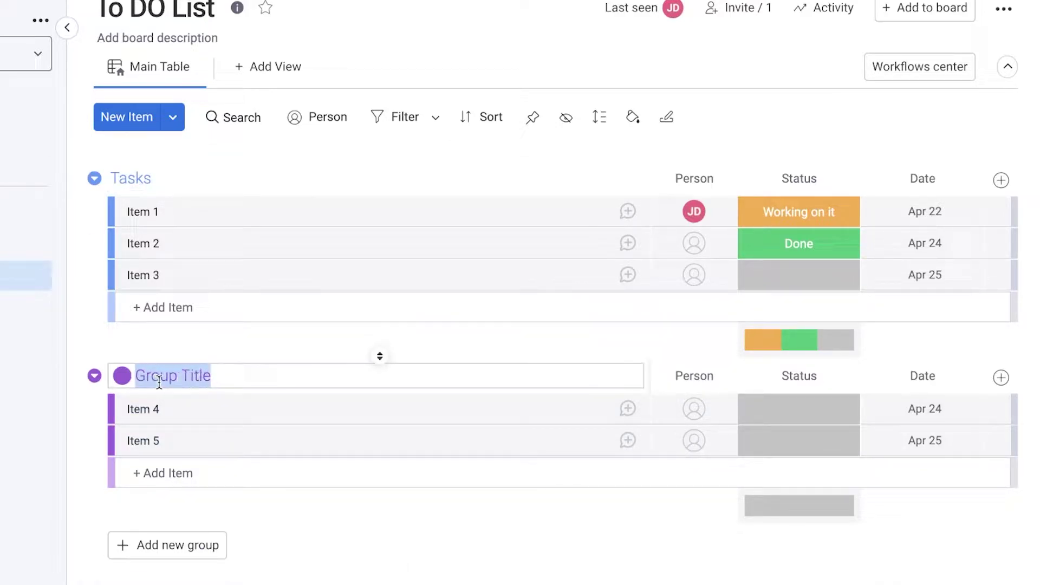
text(Priority)
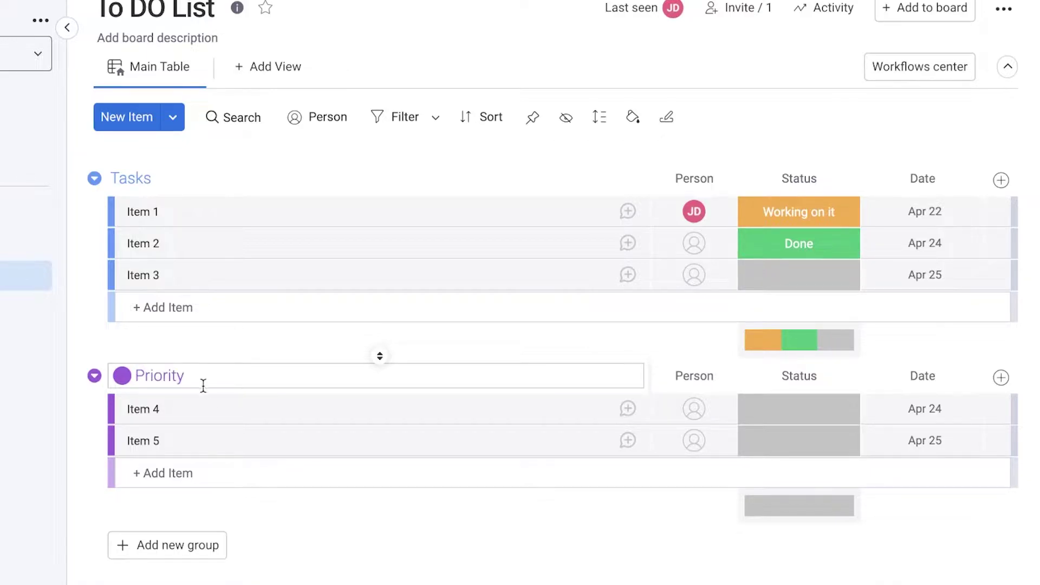
click(297, 544)
Step: Add a new empty group named Completed below Priority
click(224, 544)
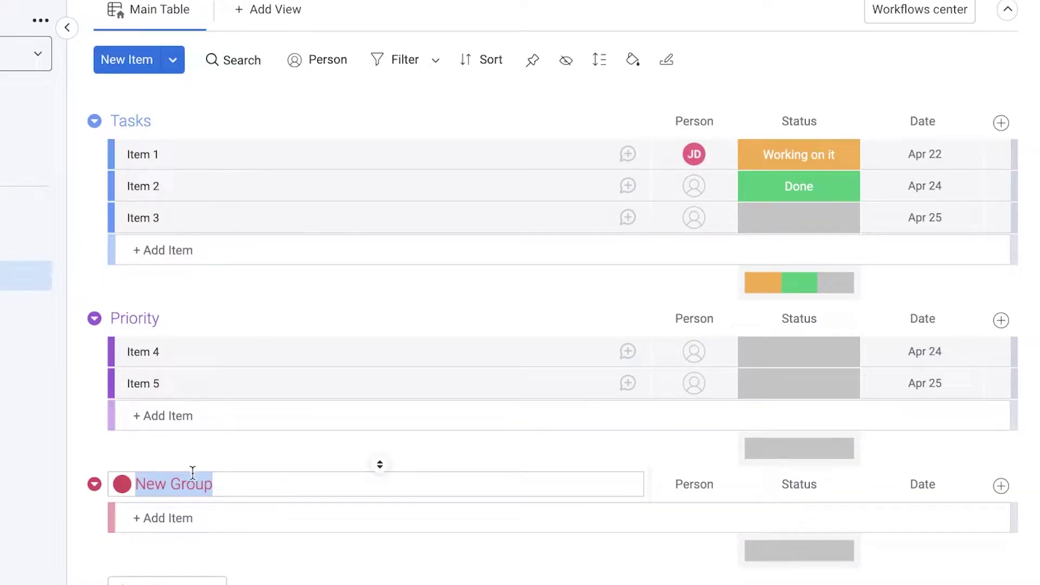
key(BackSpace)
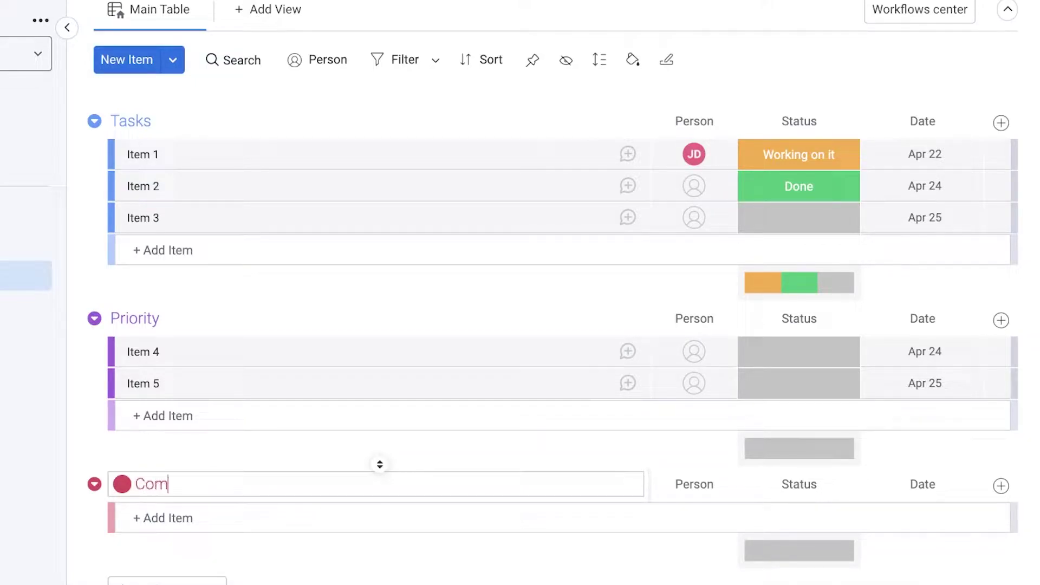
click(285, 100)
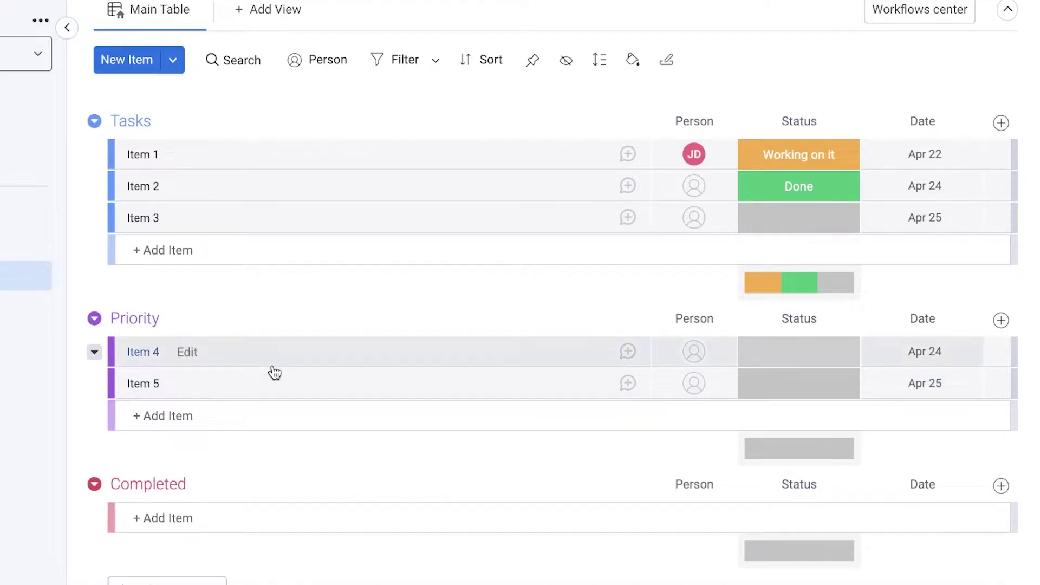
Step: Delete the sample items Item 5, Item 4 and Item 1 from the board
click(92, 383)
scroll(108, 433, down, 4)
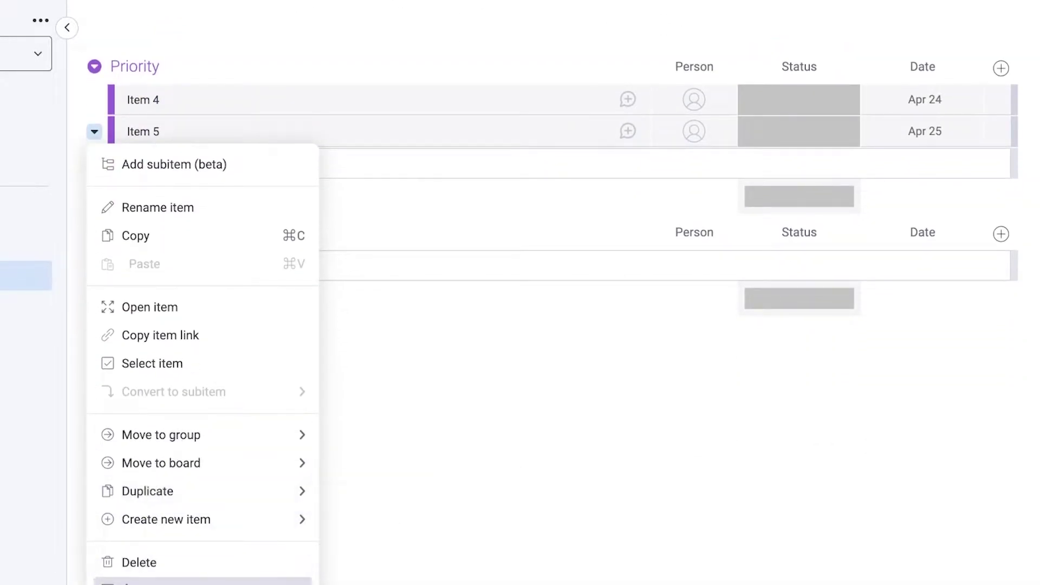
click(131, 560)
click(648, 84)
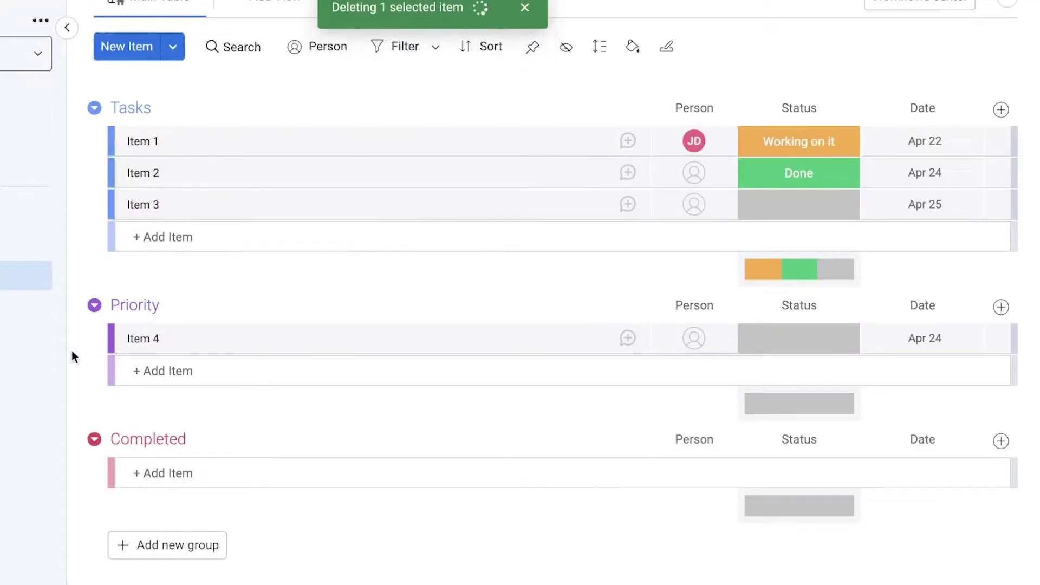
click(95, 340)
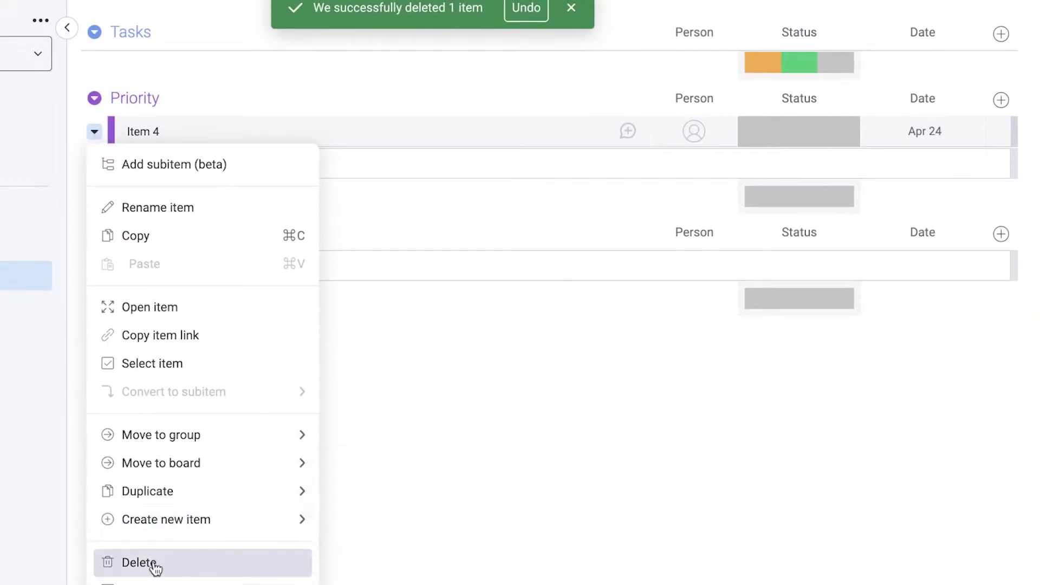
click(151, 562)
click(639, 99)
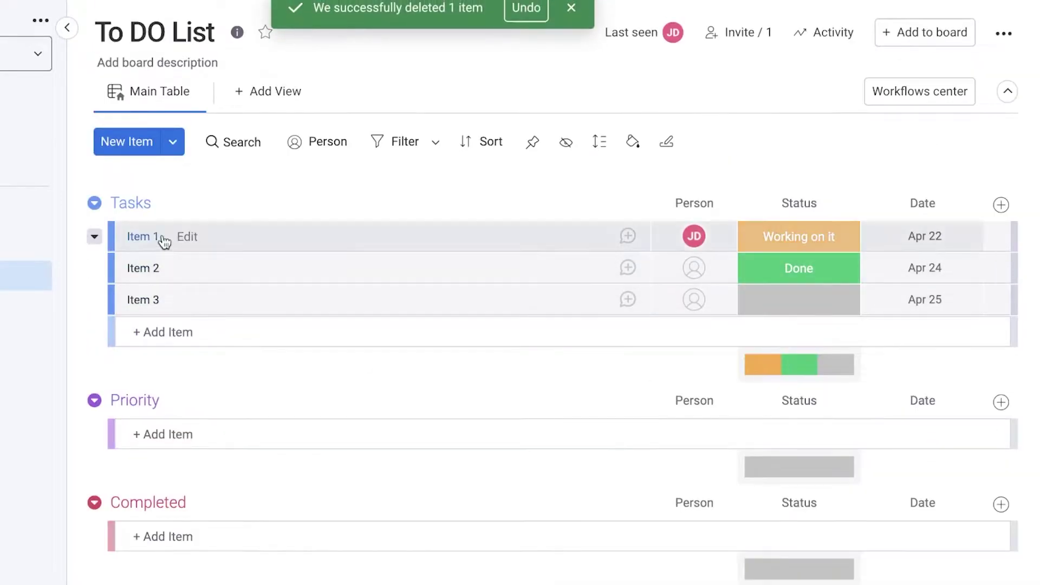
click(145, 238)
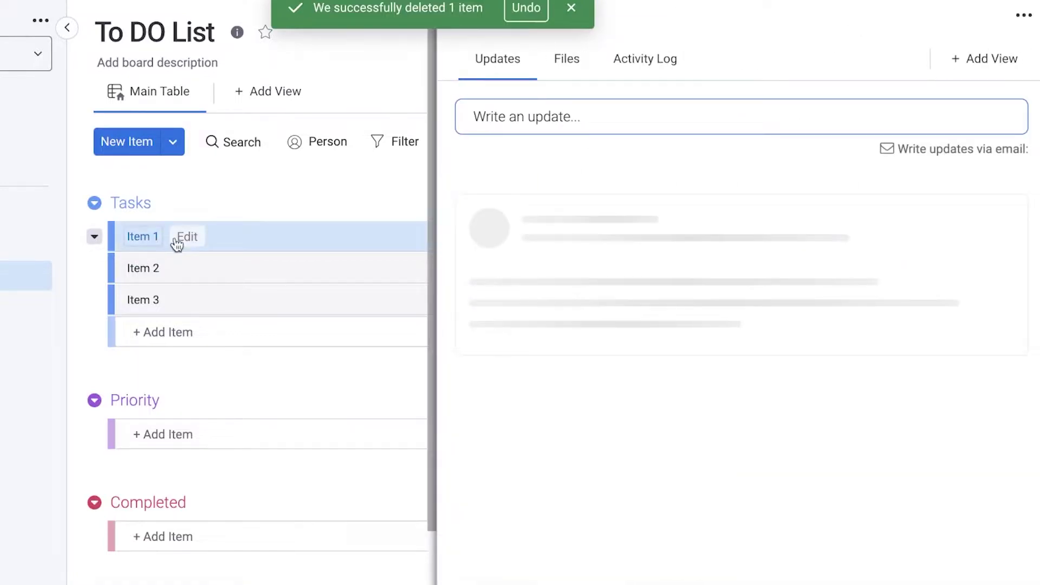
click(94, 237)
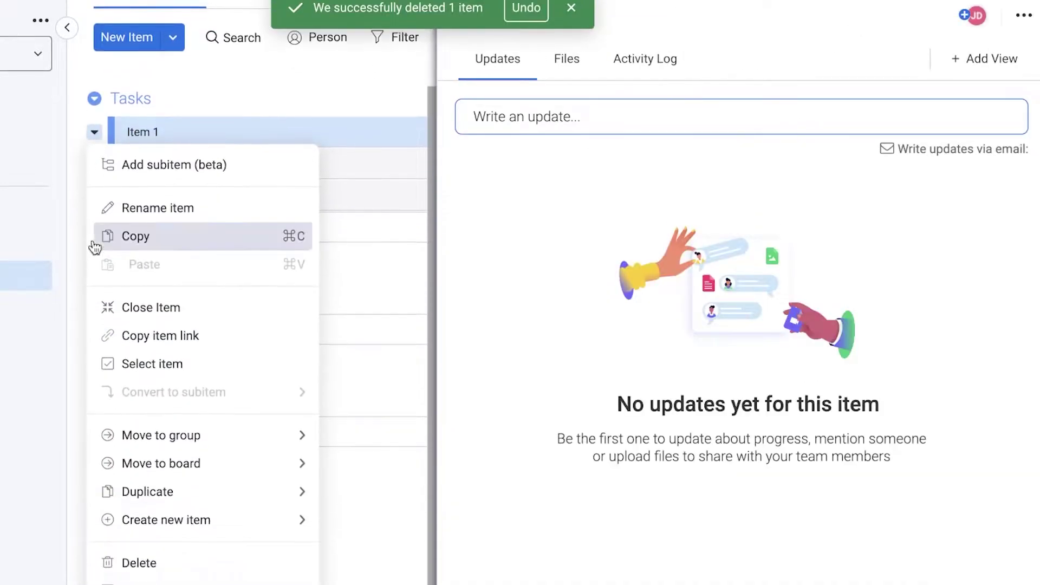
click(121, 551)
click(644, 106)
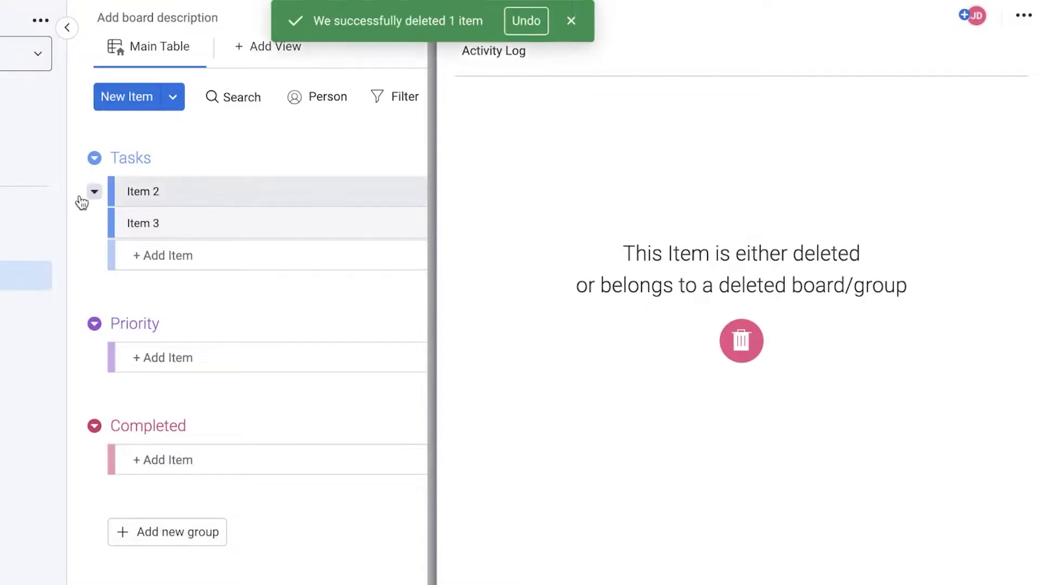
Step: Delete Item 2, Item 3 and the item open in the side panel
click(96, 193)
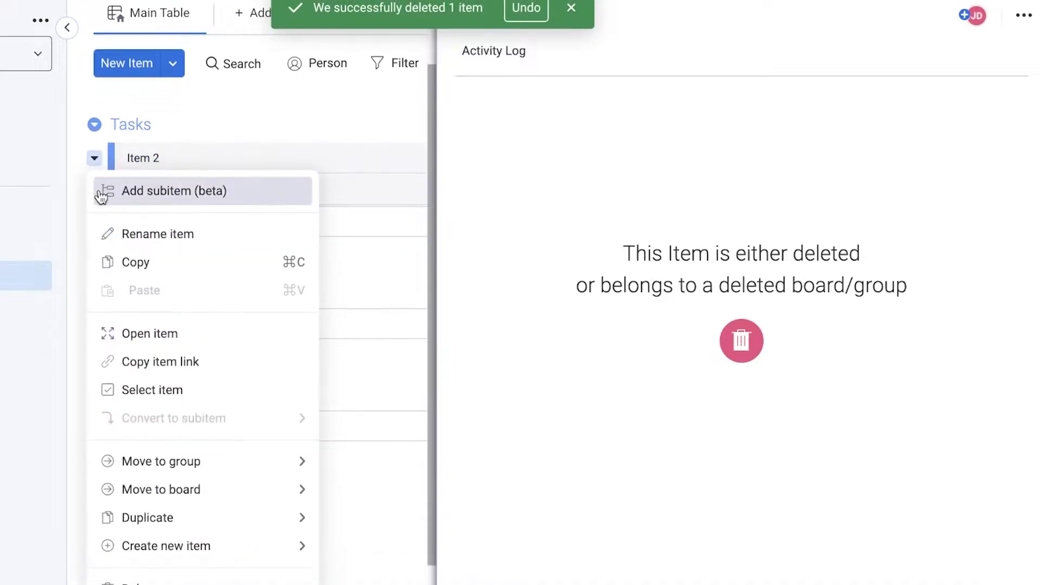
click(121, 552)
click(613, 102)
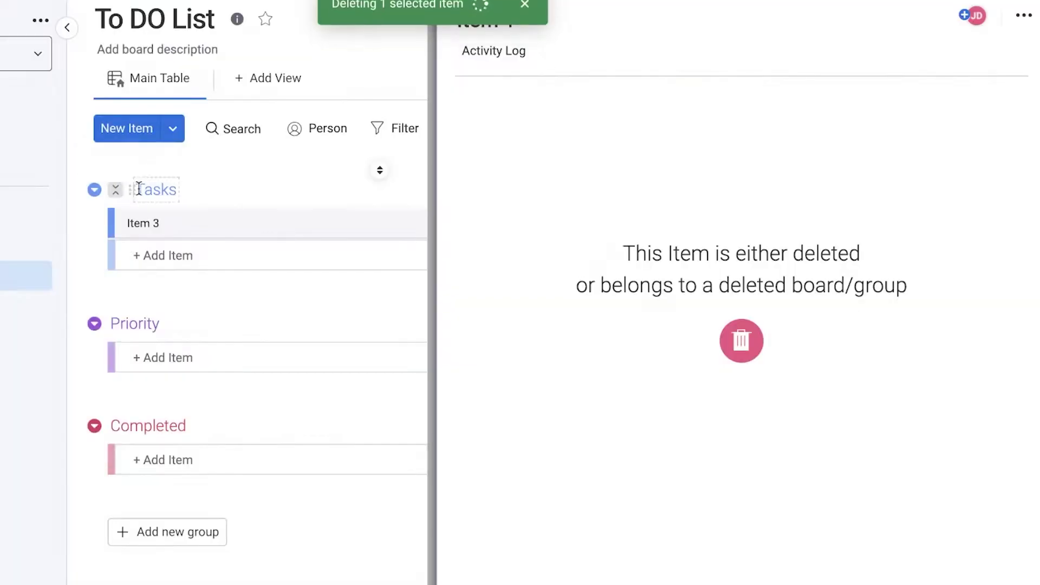
click(94, 223)
click(172, 559)
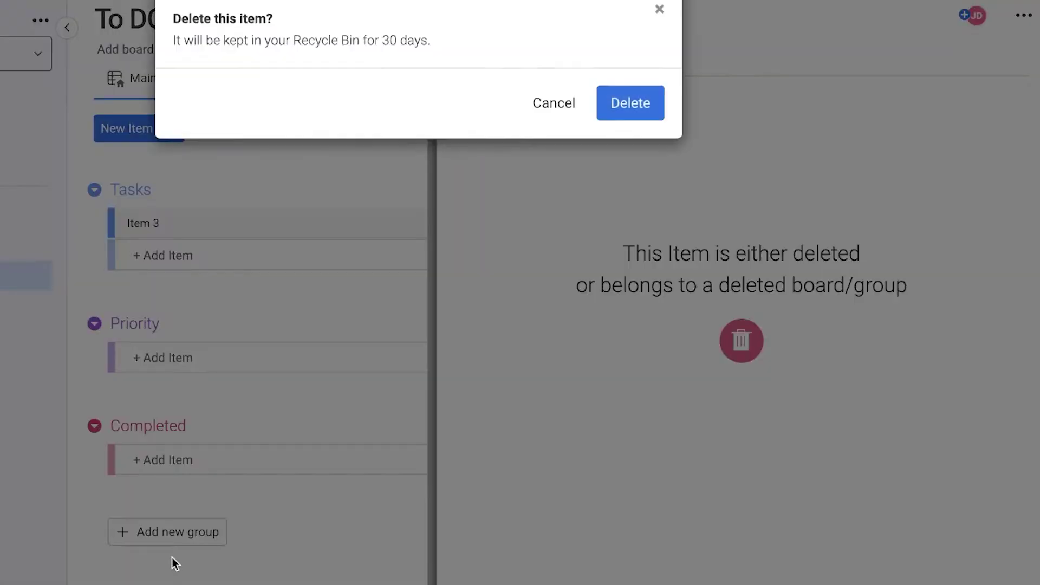
click(631, 105)
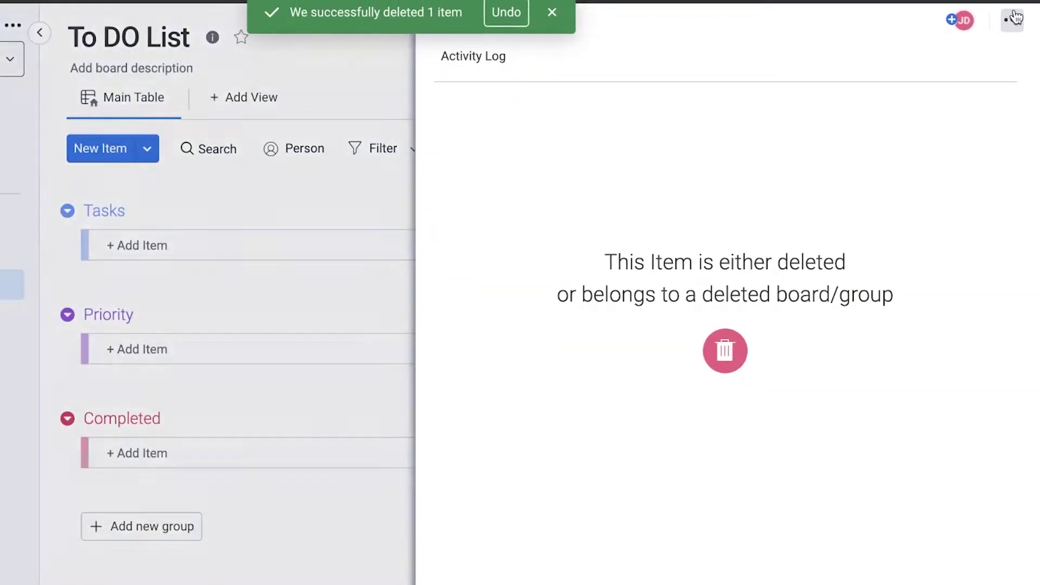
click(1022, 15)
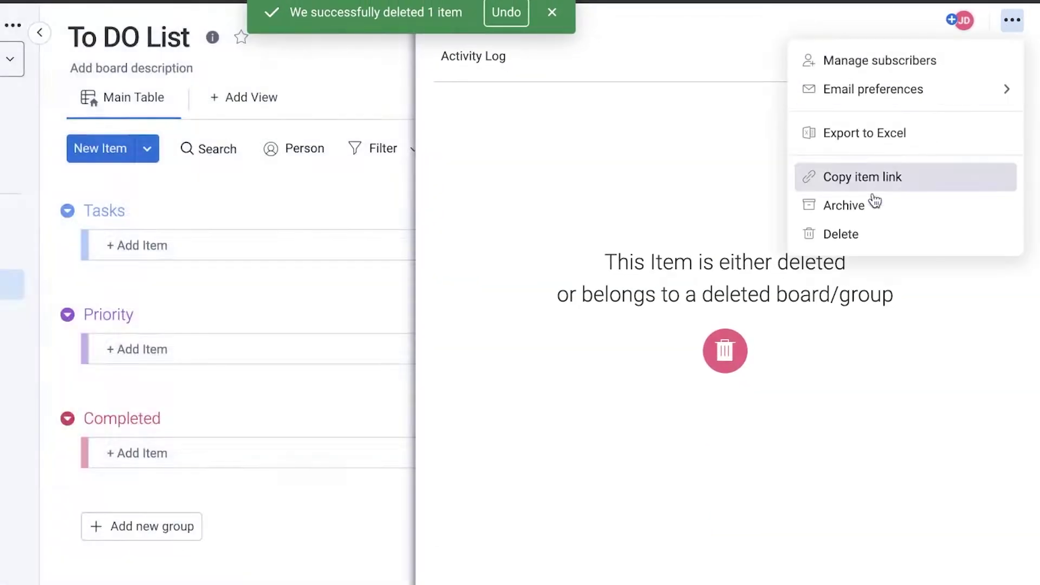
click(831, 239)
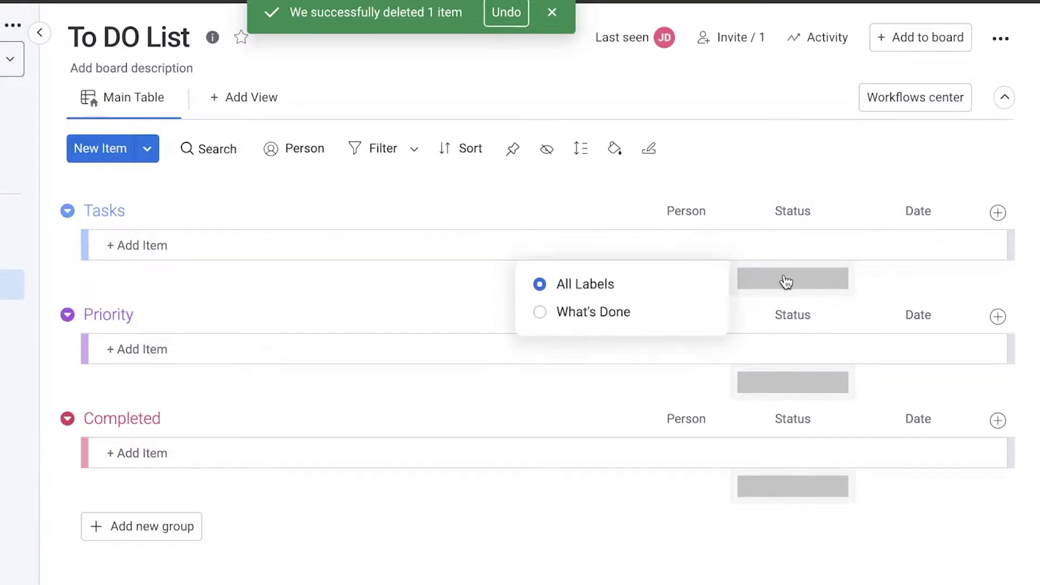
Step: Add an item called 'Send Emails' to the Tasks group
click(797, 210)
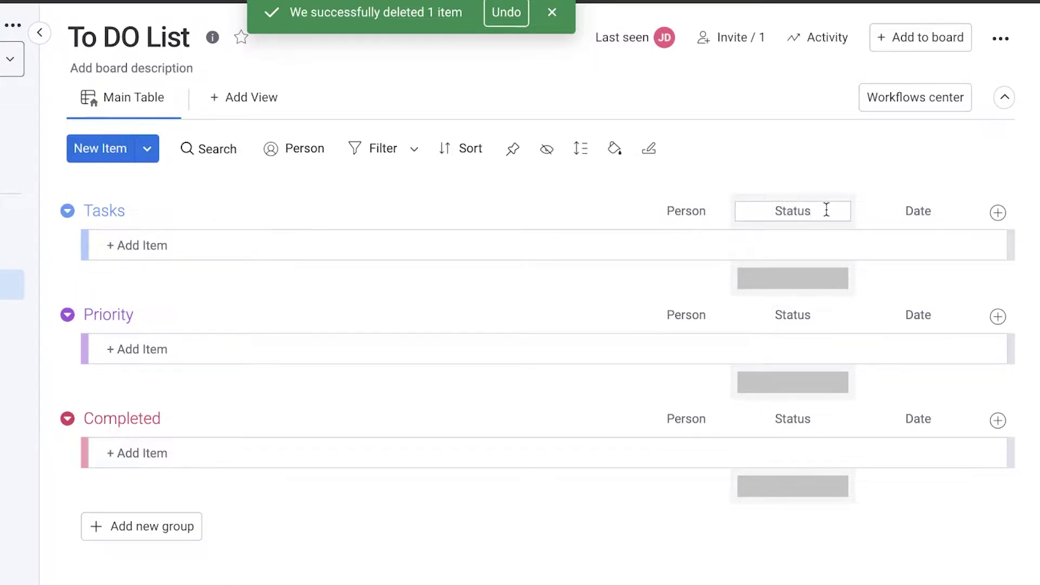
mouse_move(792, 284)
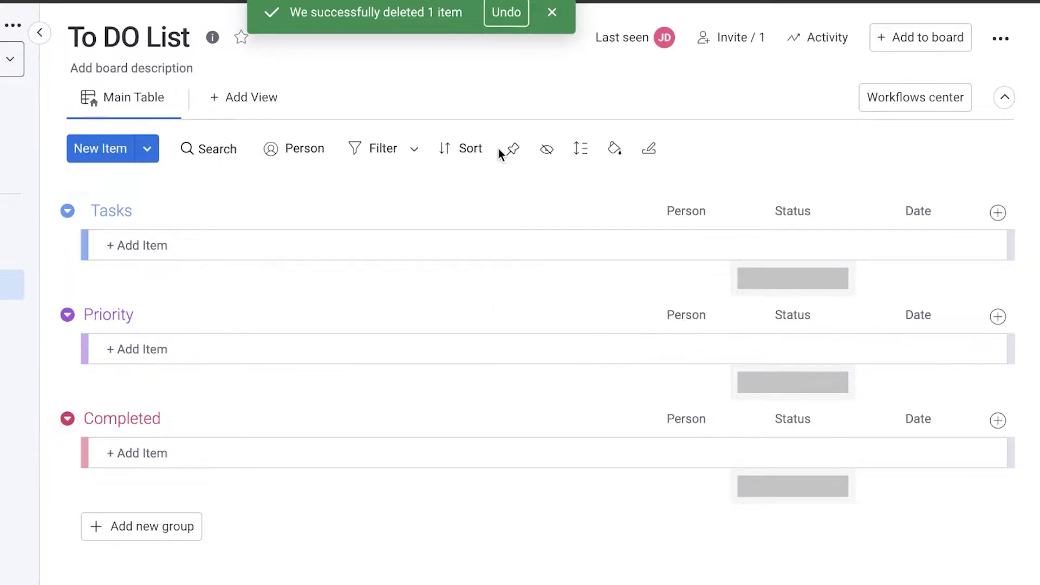
click(293, 244)
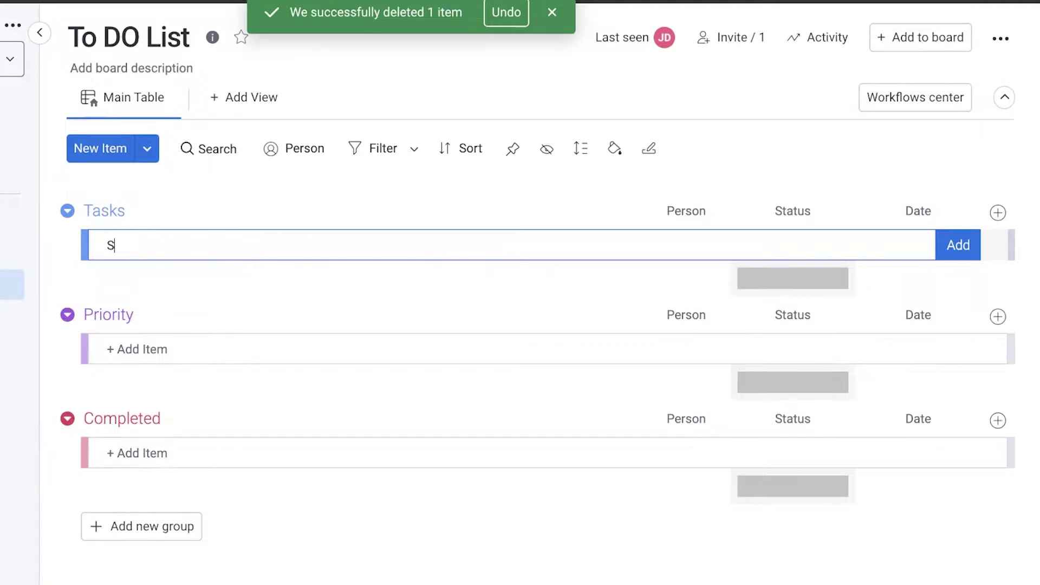
text(Send Emails)
key(Return)
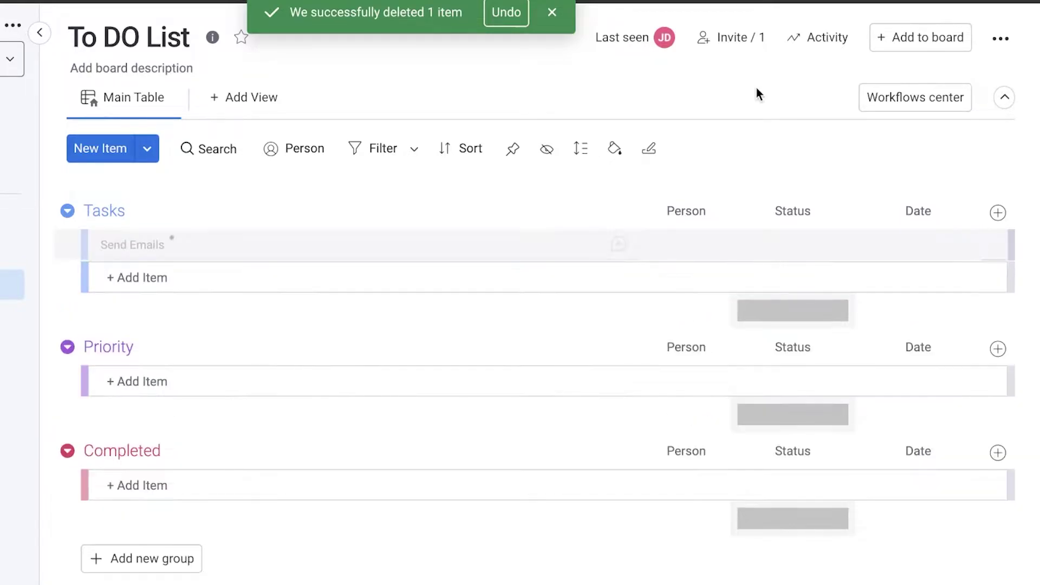
Step: Change the Status labels to New Task (orange), Priority (purple) and Done (green)
click(811, 250)
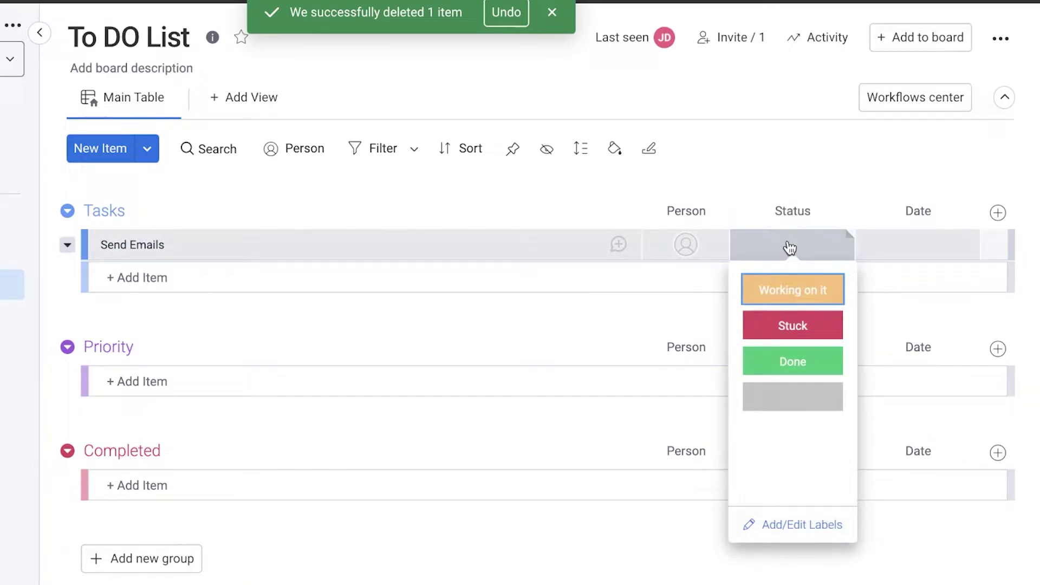
click(756, 523)
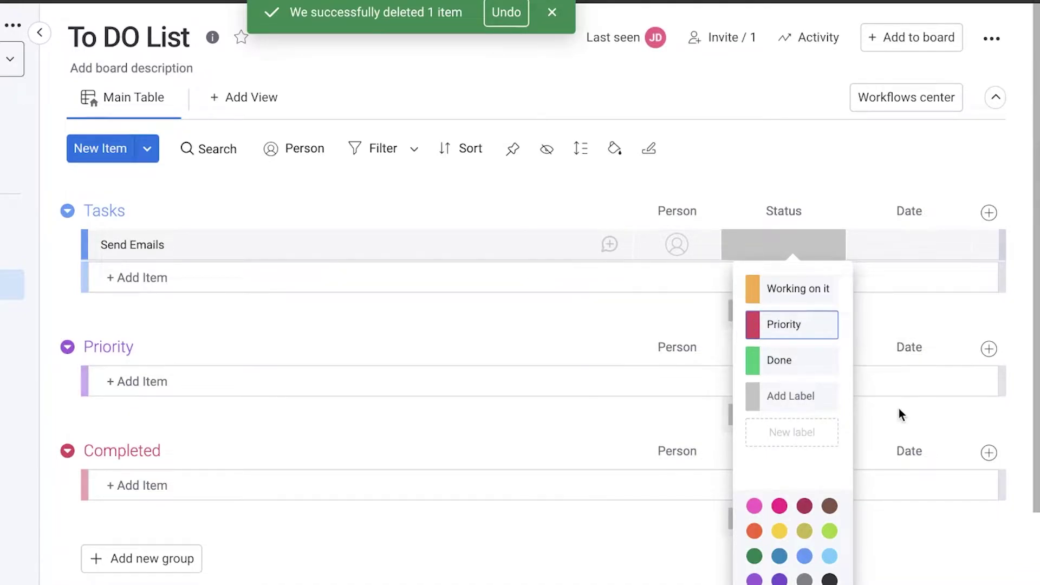
click(779, 578)
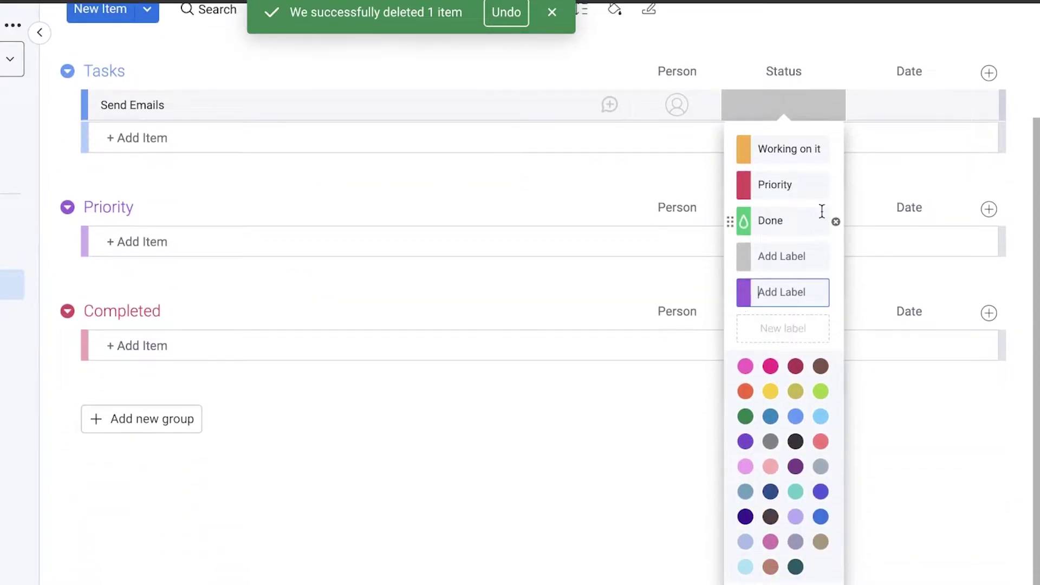
click(836, 186)
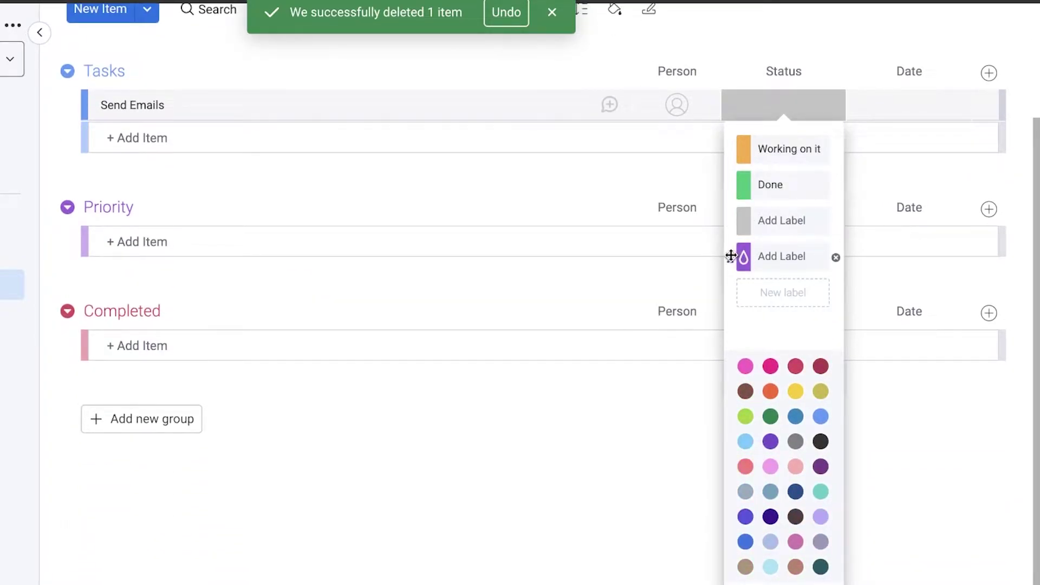
drag(730, 256, 730, 184)
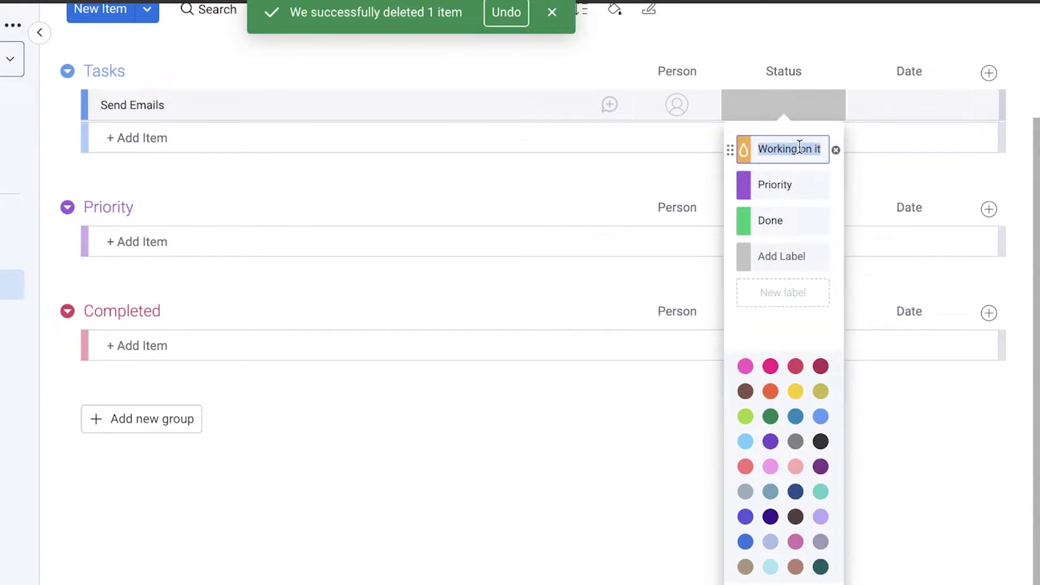
text(UnA)
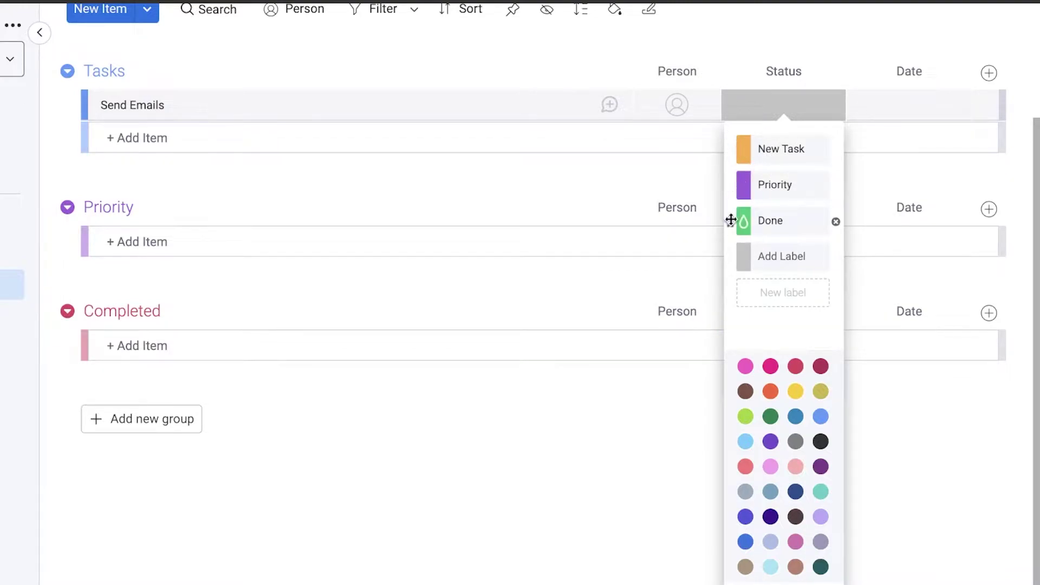
click(468, 477)
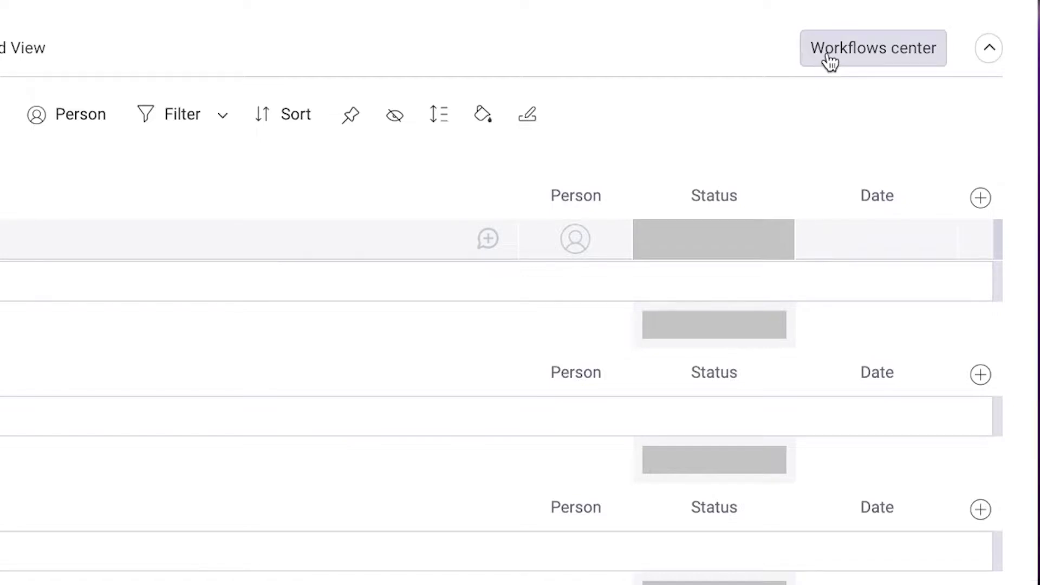
Step: Start a from-scratch automation triggered when an item is created and assigned to a chosen person
click(828, 57)
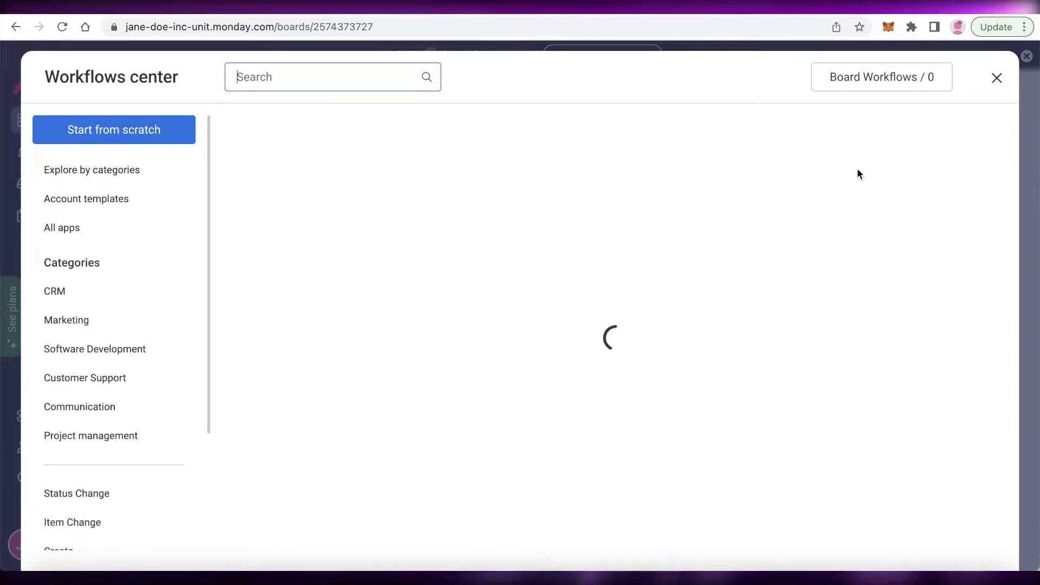
click(118, 126)
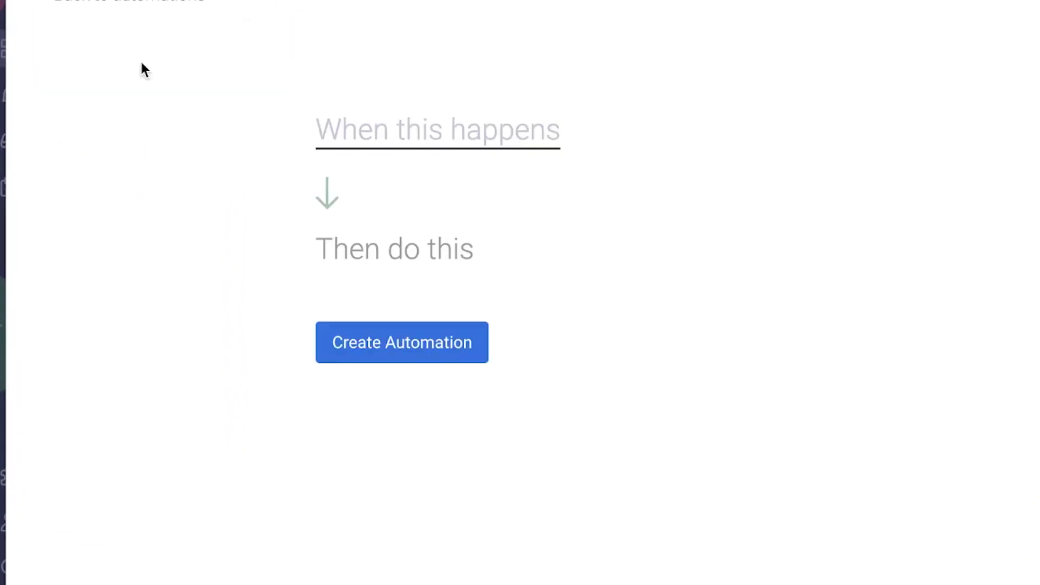
click(426, 134)
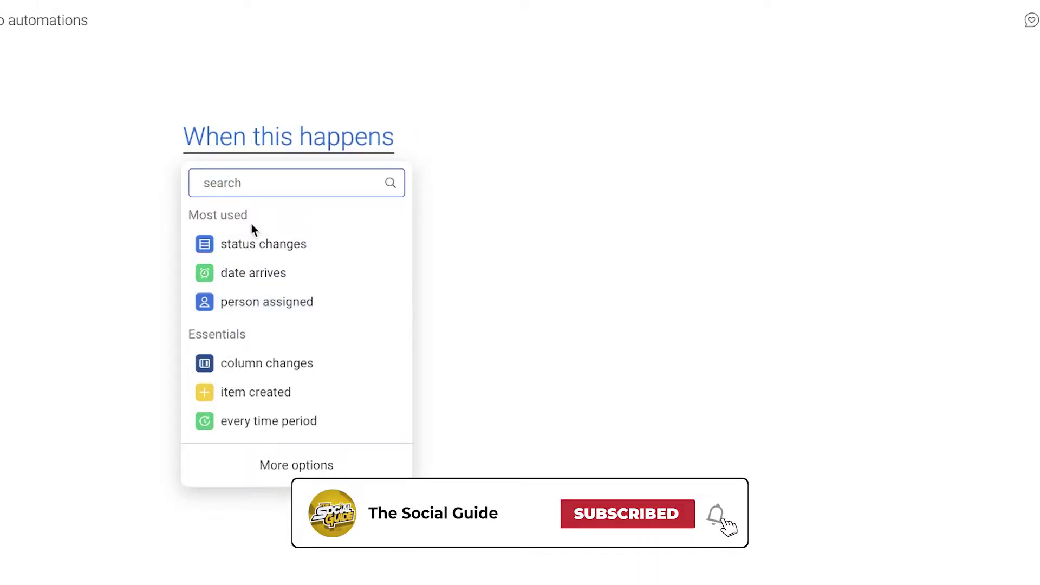
click(249, 401)
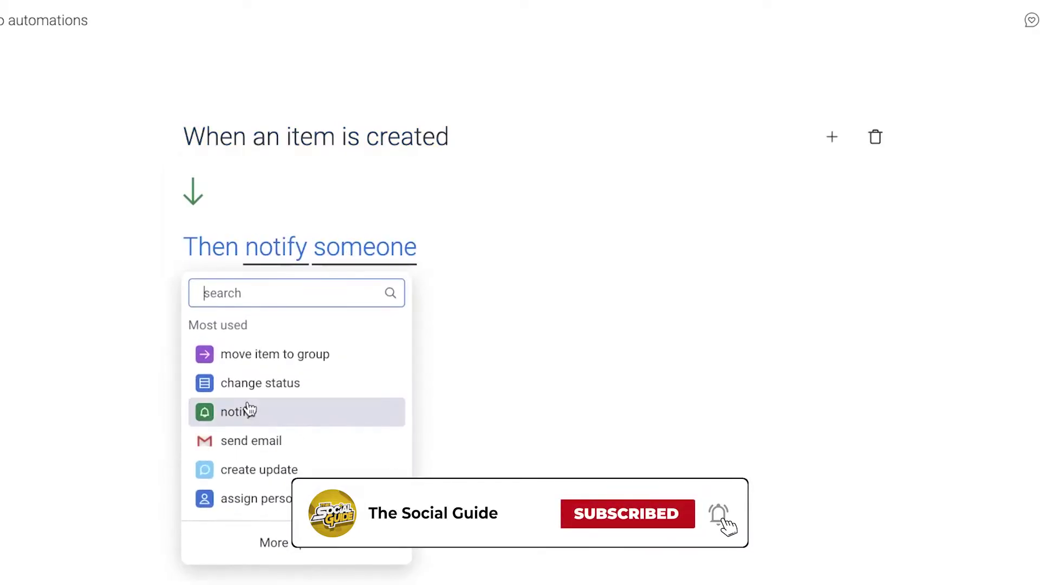
click(396, 193)
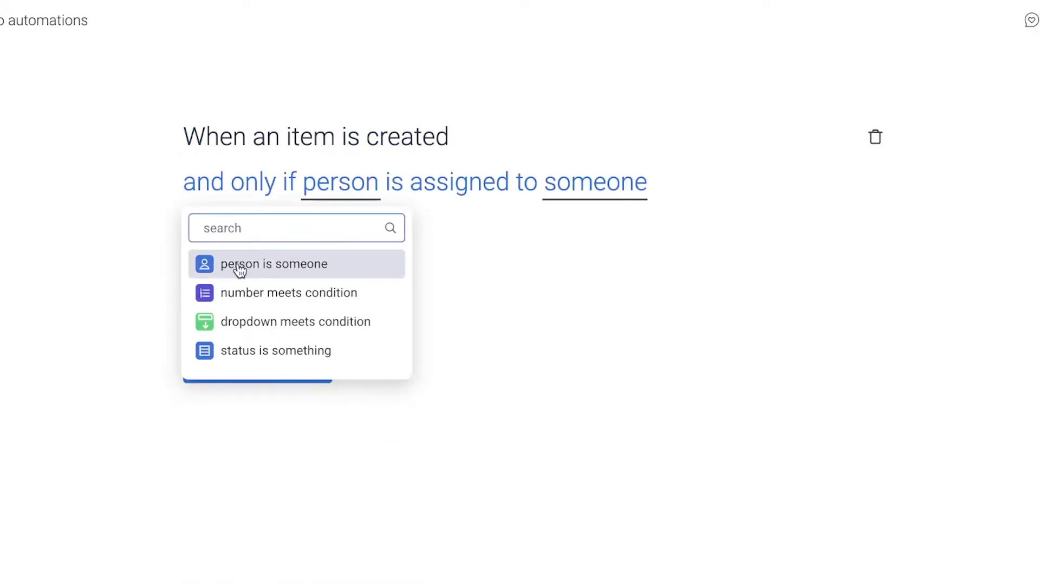
click(249, 269)
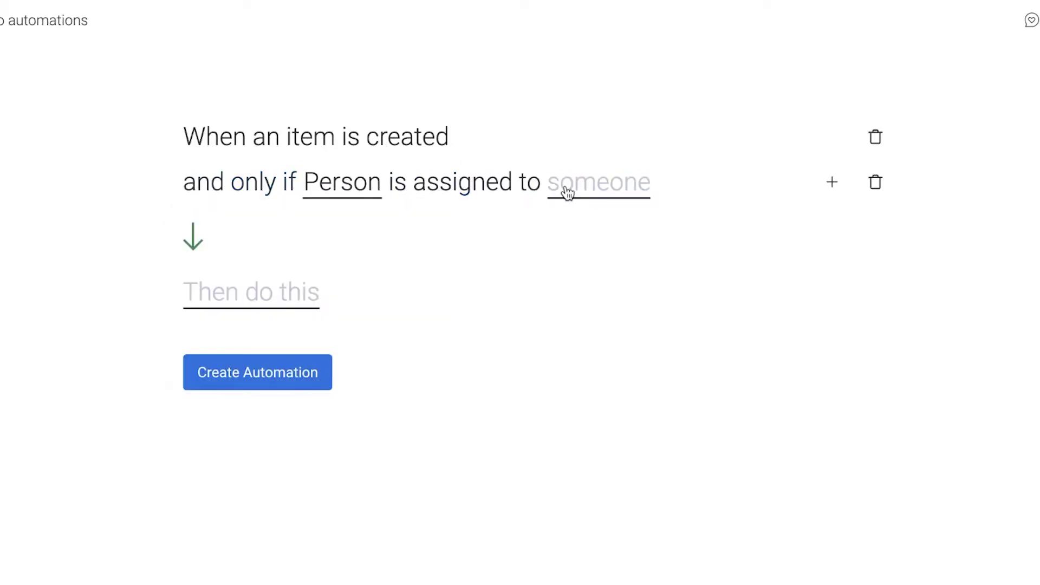
click(566, 192)
click(593, 263)
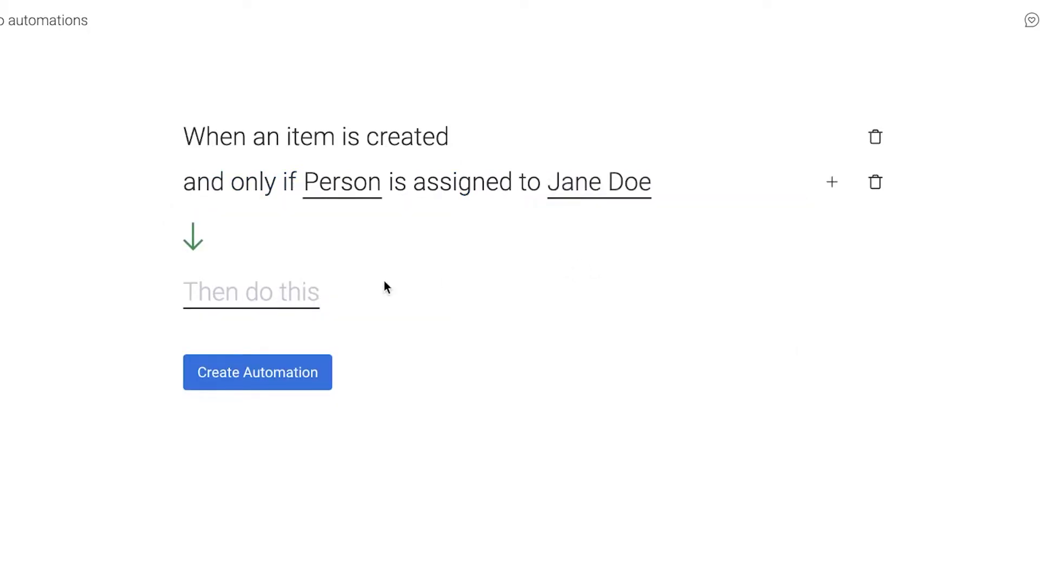
Step: Make the automation set the Status column to Priority
click(232, 304)
click(261, 420)
click(333, 305)
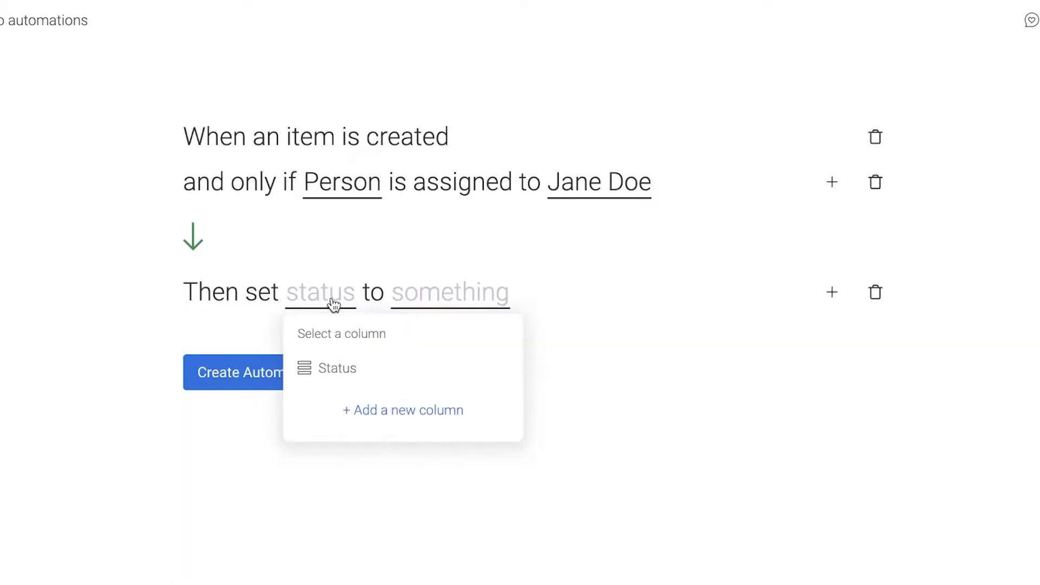
click(333, 305)
click(332, 309)
click(325, 367)
click(439, 301)
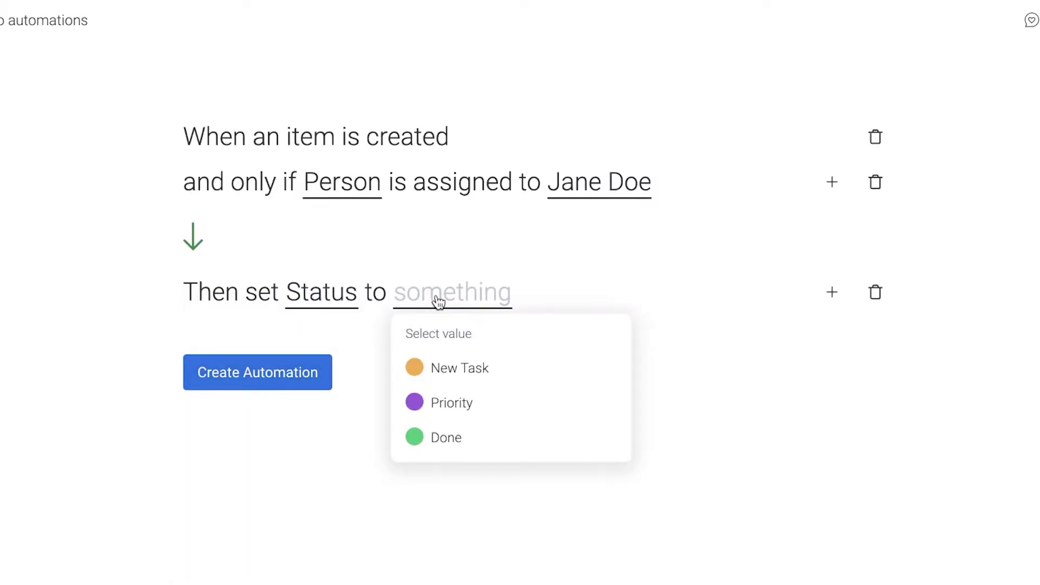
click(419, 402)
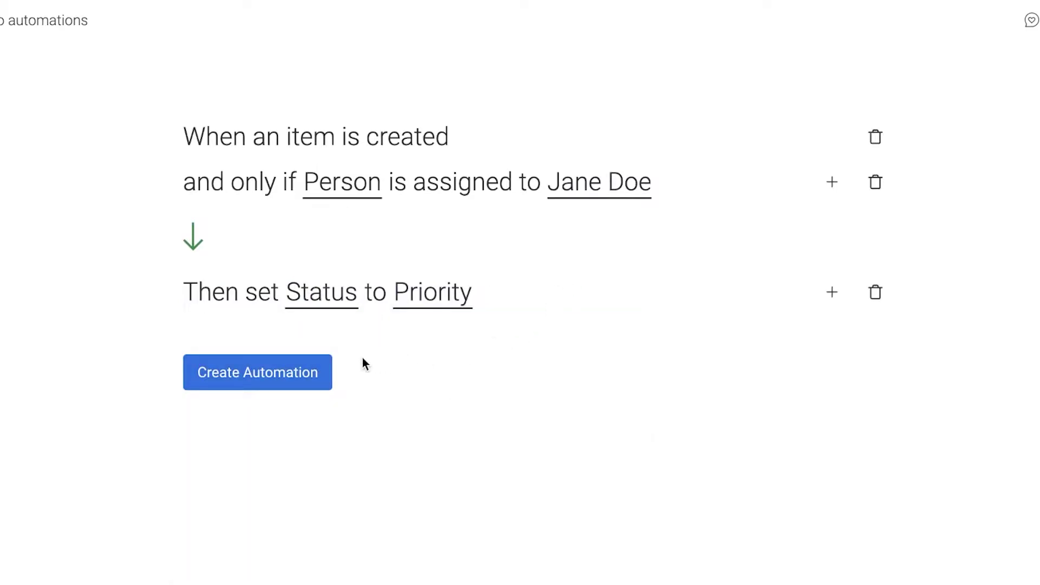
Step: Add a second action pushing the Date column by 7 days, then create the automation
click(832, 293)
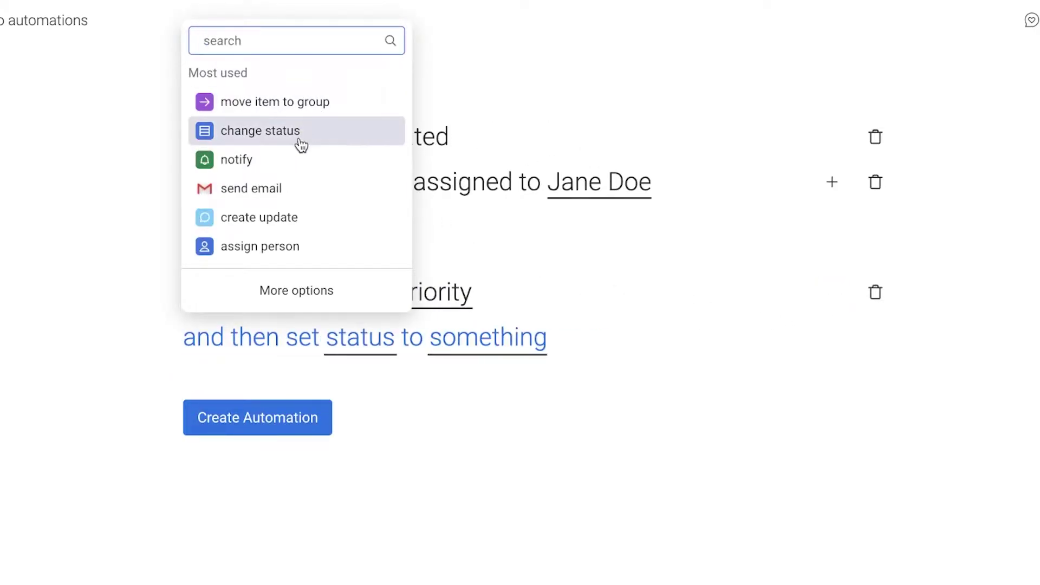
click(296, 290)
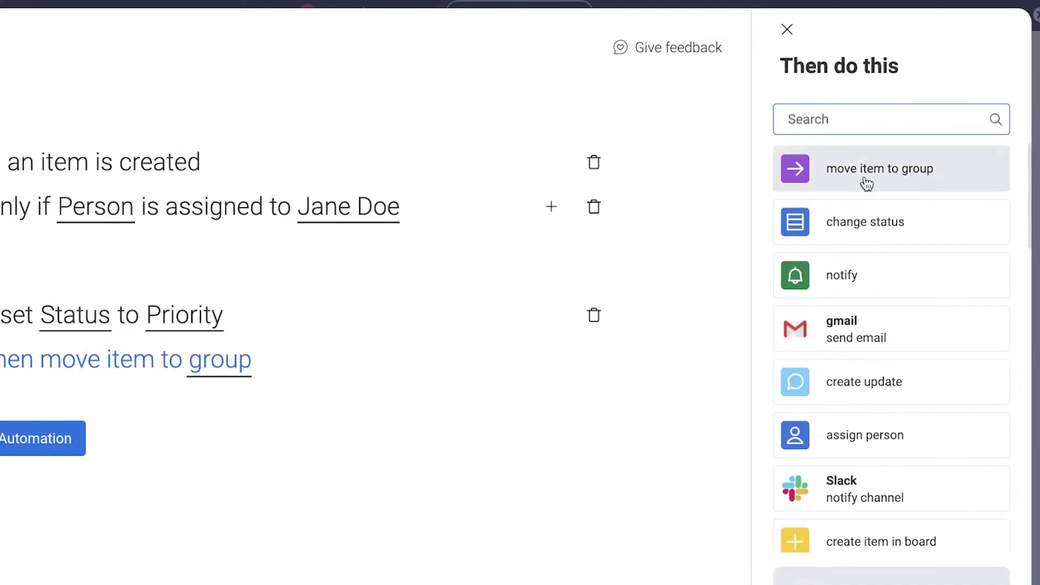
scroll(909, 211, down, 10)
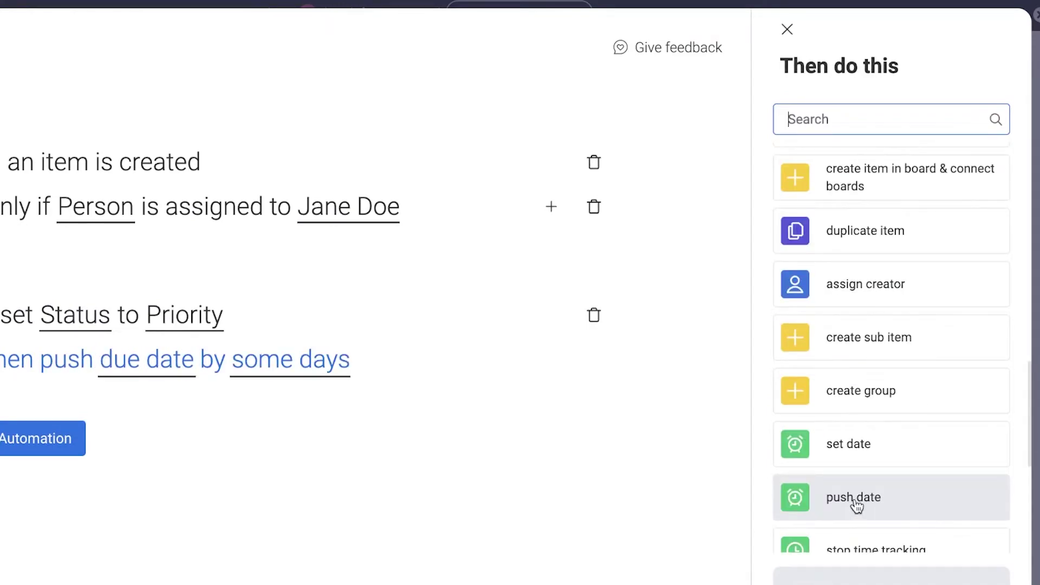
click(856, 505)
click(274, 448)
click(388, 374)
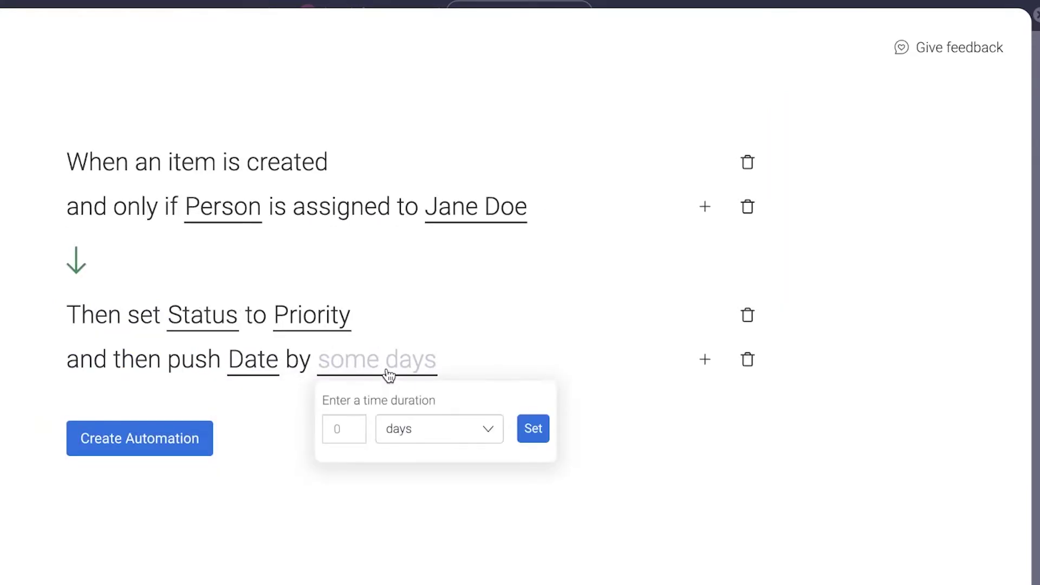
click(329, 423)
text(2)
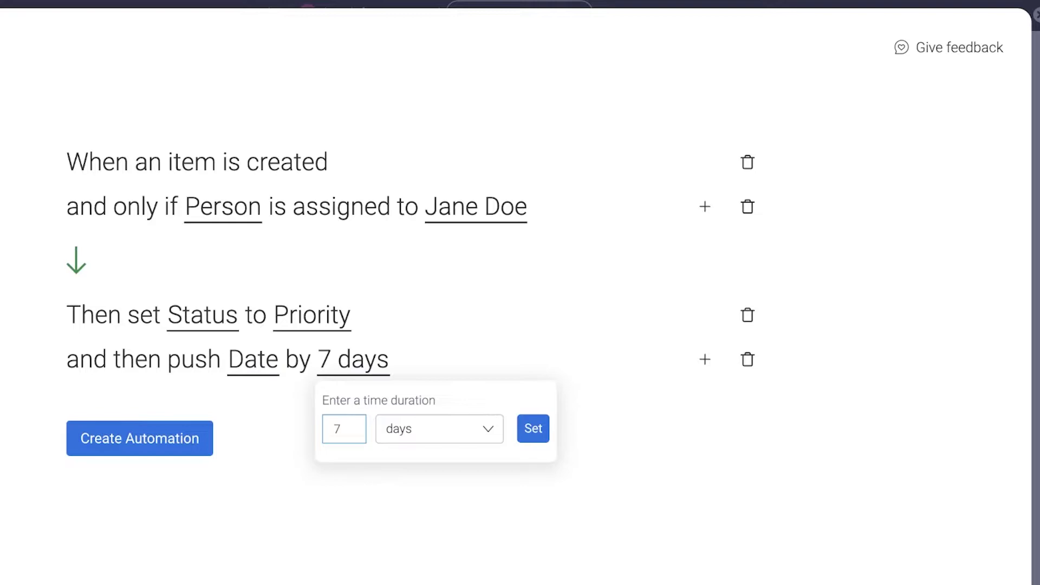
click(532, 431)
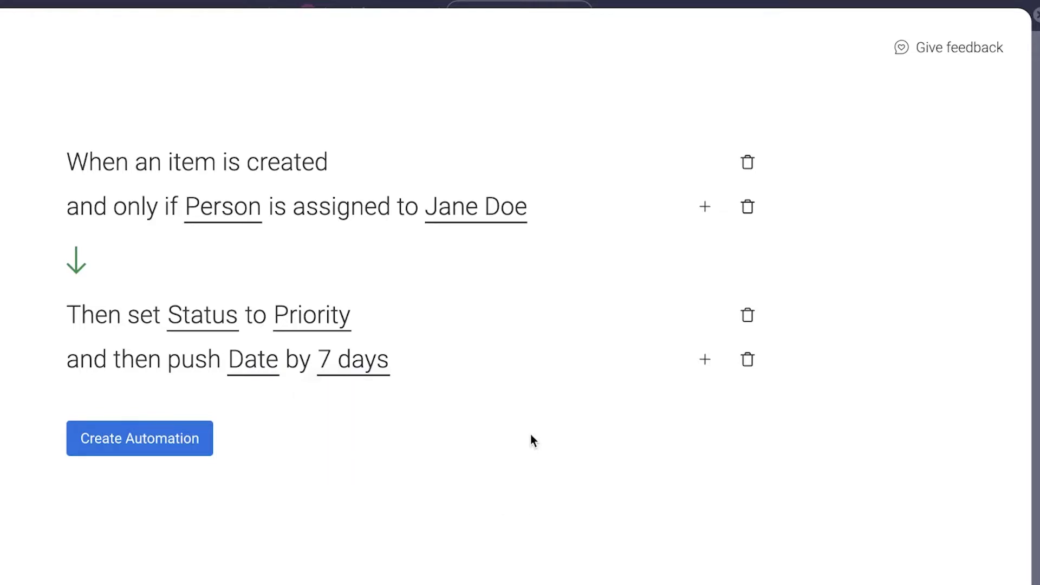
click(140, 440)
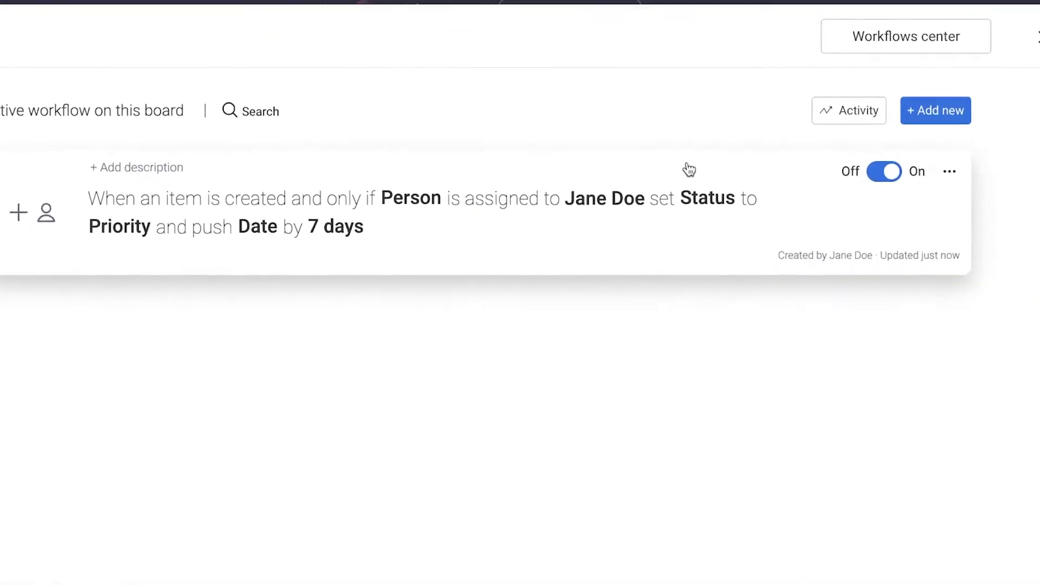
Step: Create a from-scratch automation: when Status changes to Priority, move the item to the Priority group
click(933, 97)
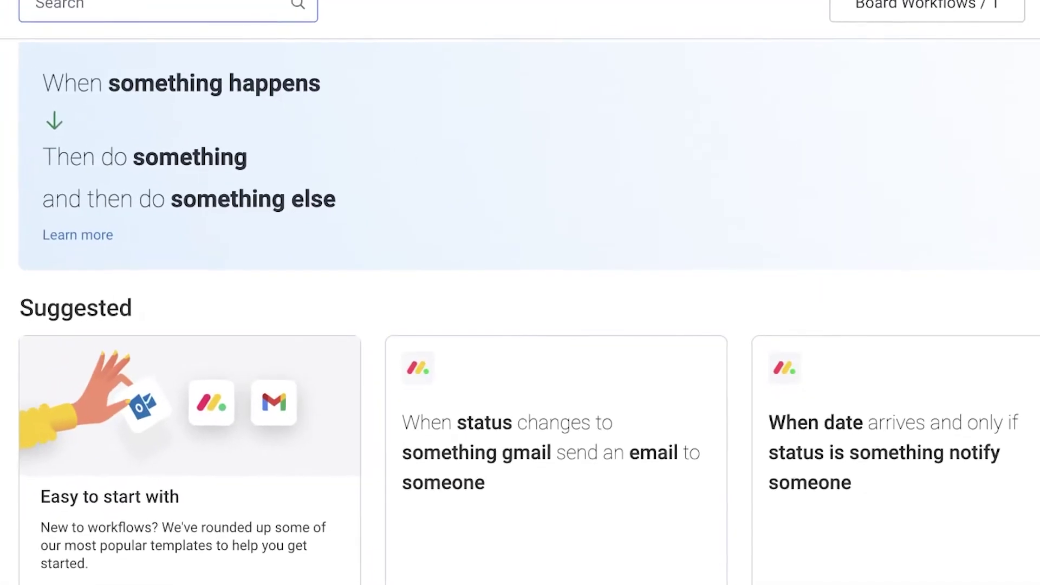
click(31, 116)
click(297, 187)
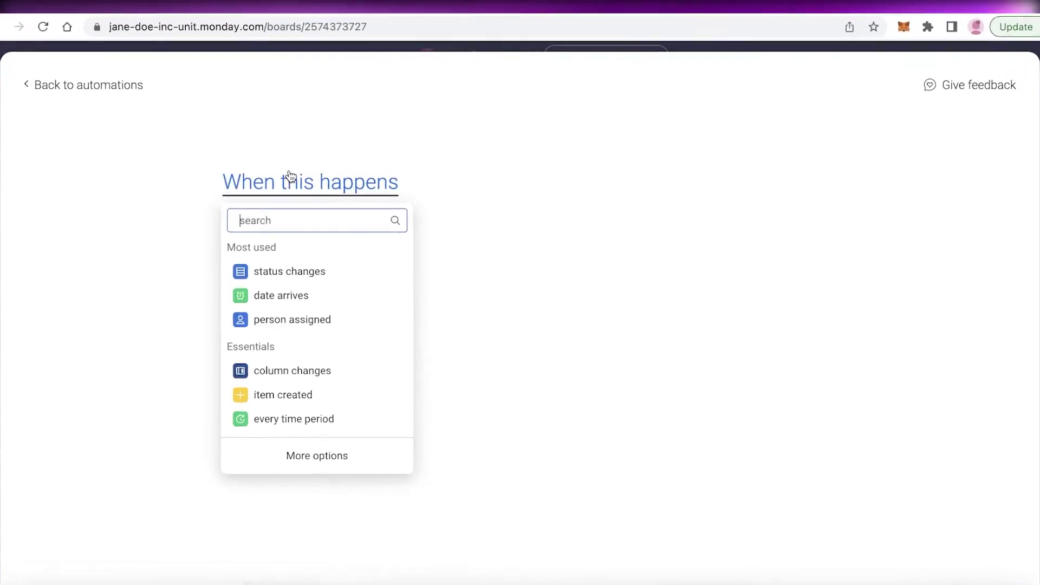
click(249, 250)
click(476, 138)
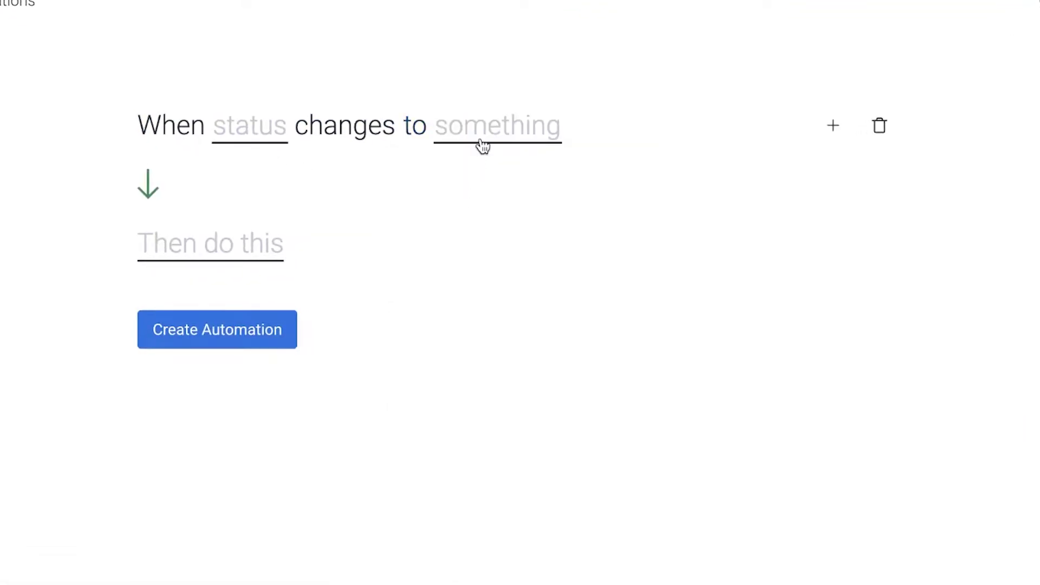
click(218, 141)
click(499, 286)
click(218, 251)
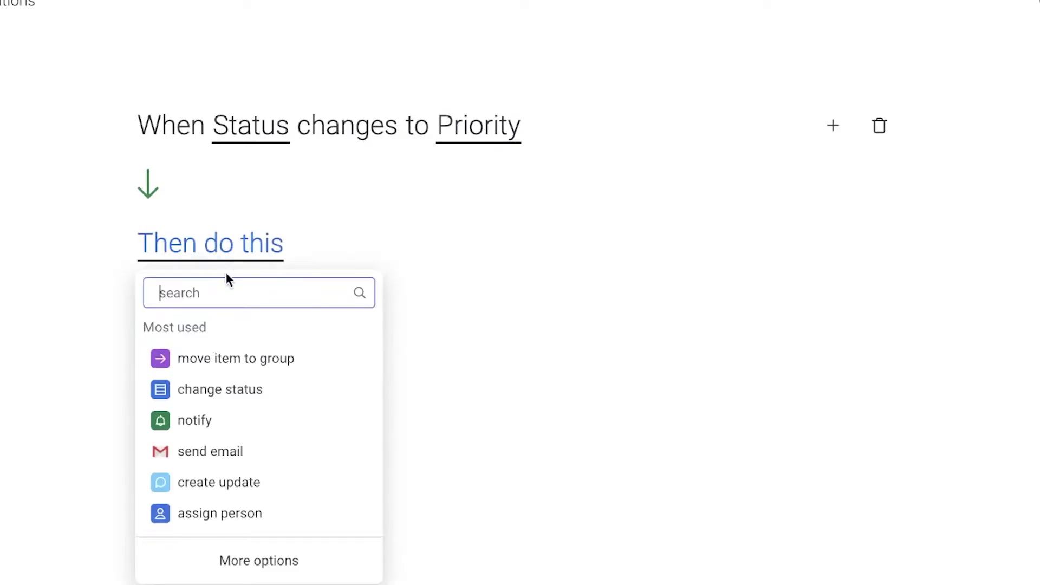
click(244, 359)
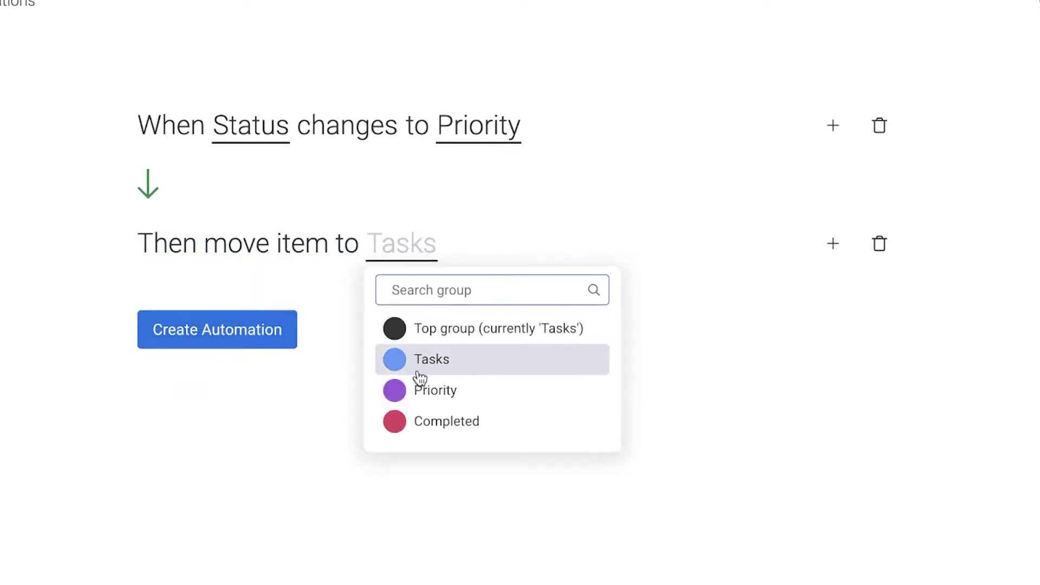
click(433, 386)
click(241, 331)
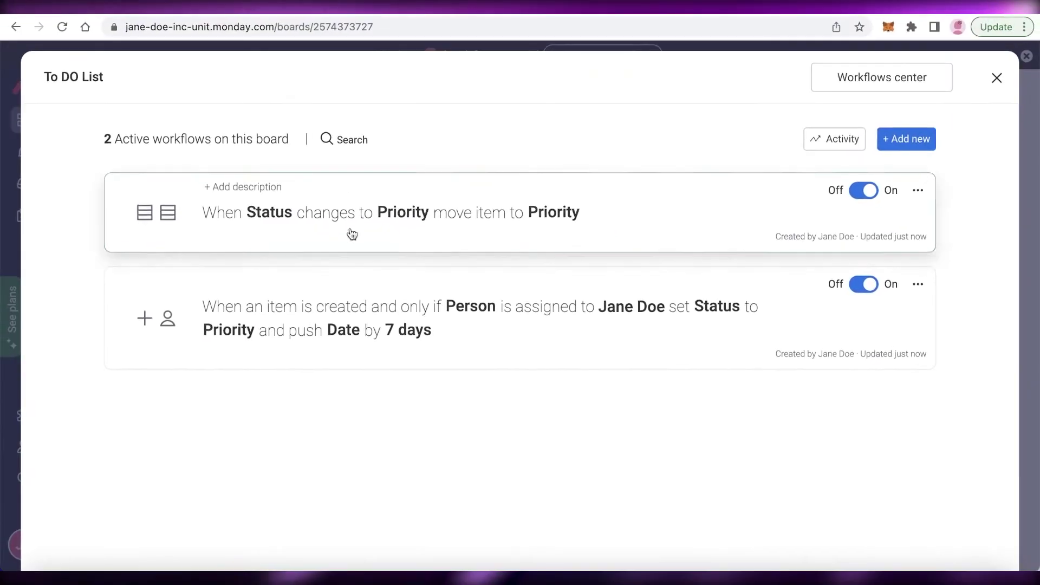
Step: Start a from-scratch automation that notifies you when the Date column's date arrives
click(902, 142)
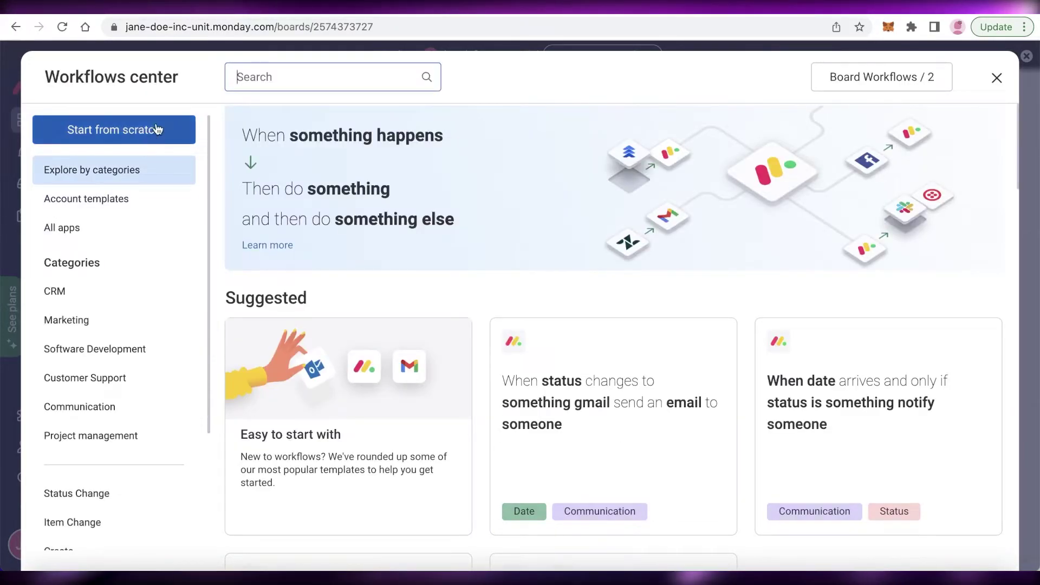
click(160, 134)
click(300, 176)
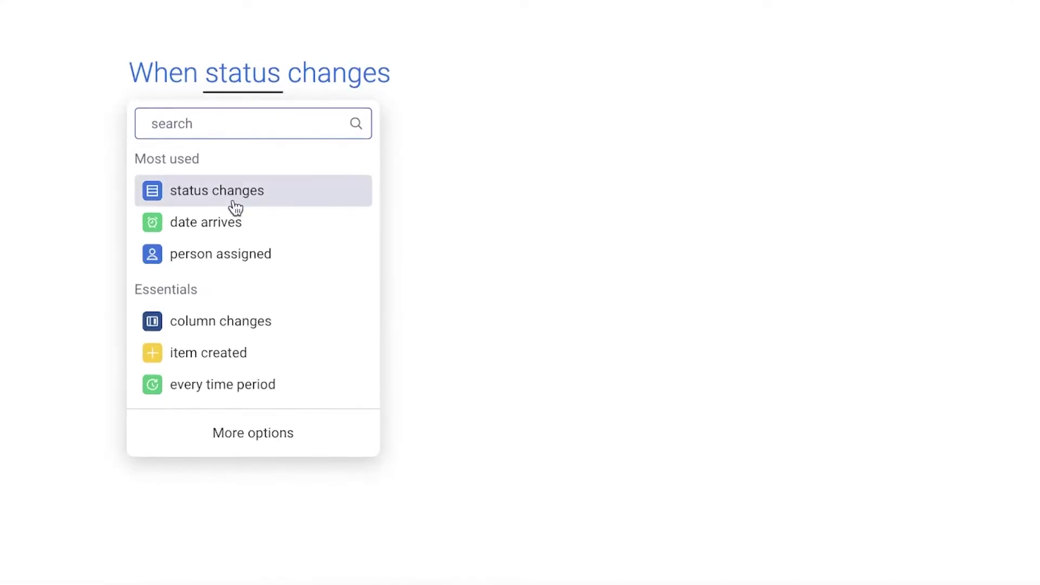
click(239, 232)
click(229, 80)
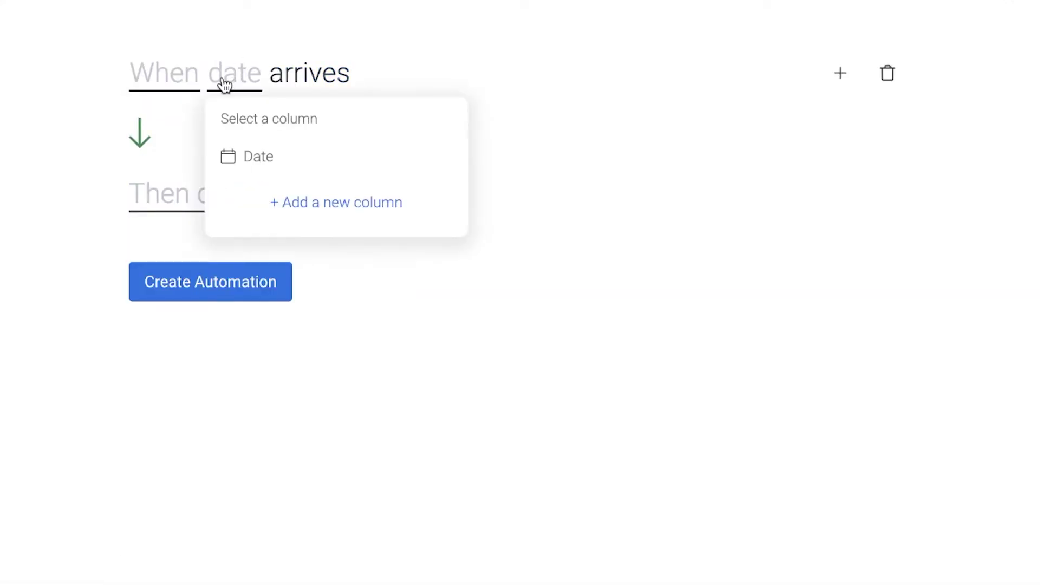
click(243, 155)
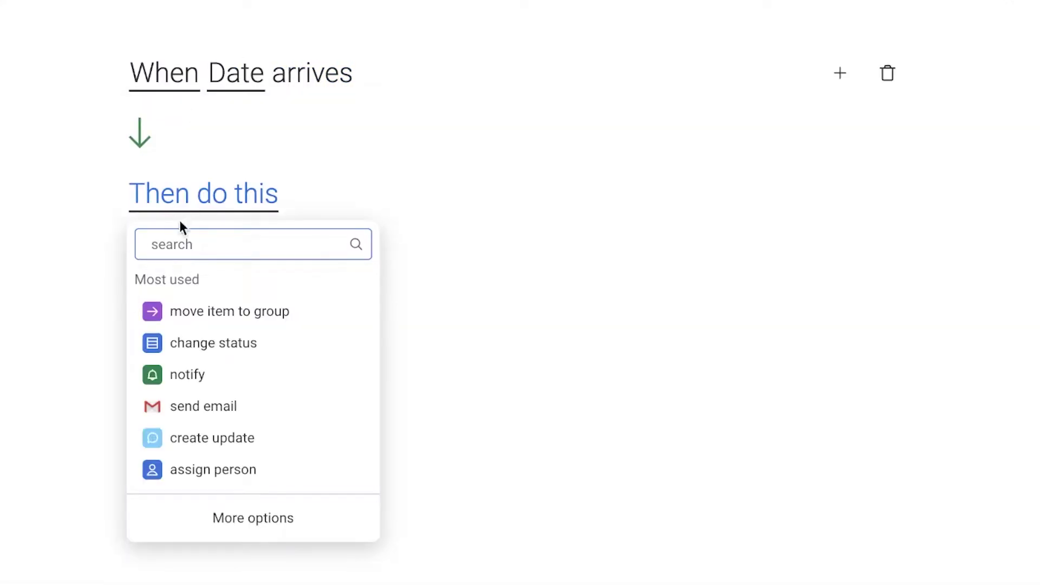
click(200, 374)
click(344, 212)
click(345, 277)
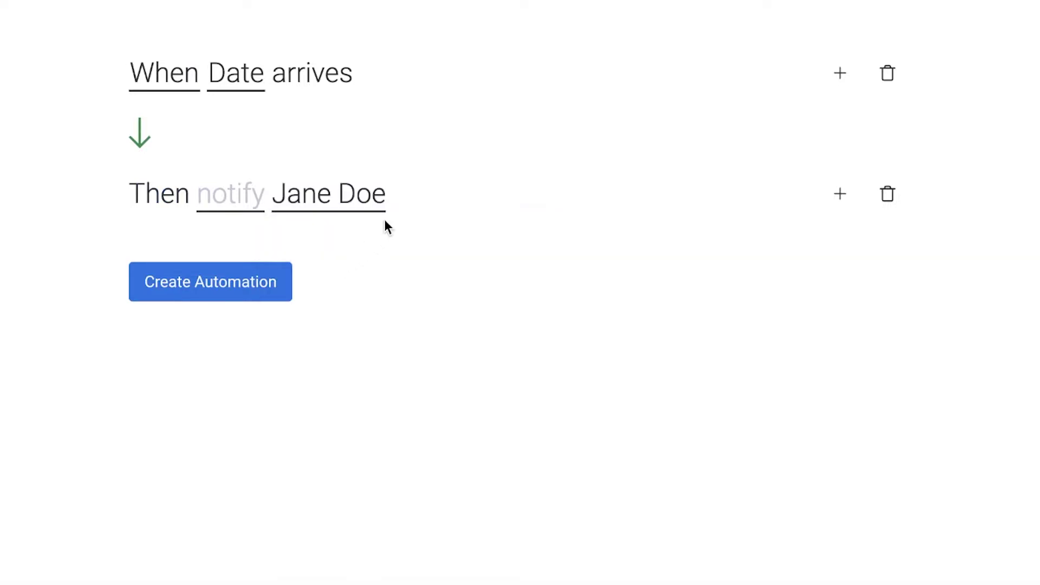
Step: Drop the extra email action, write the notification message, and create the automation
click(317, 456)
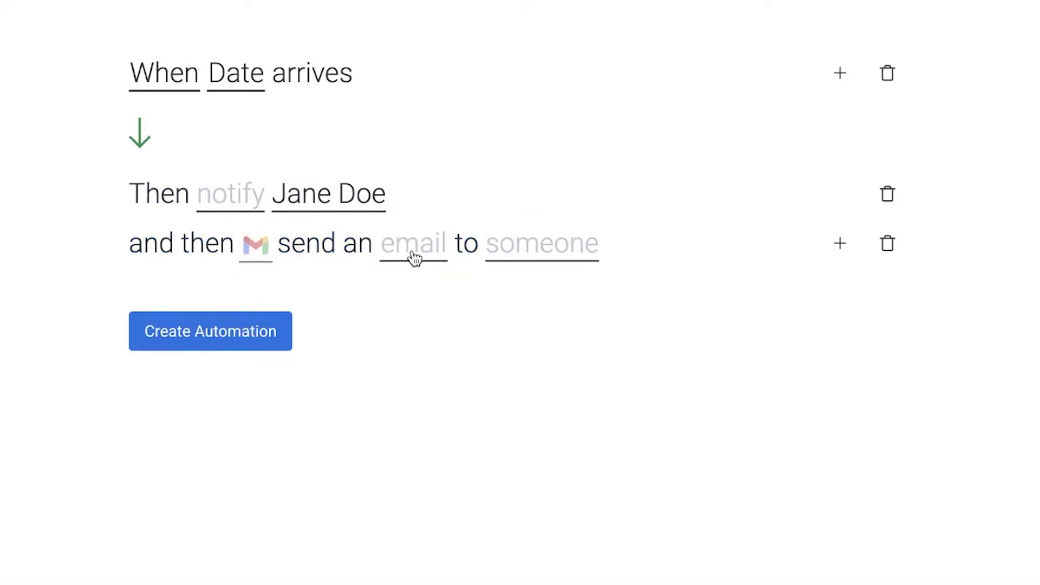
click(885, 244)
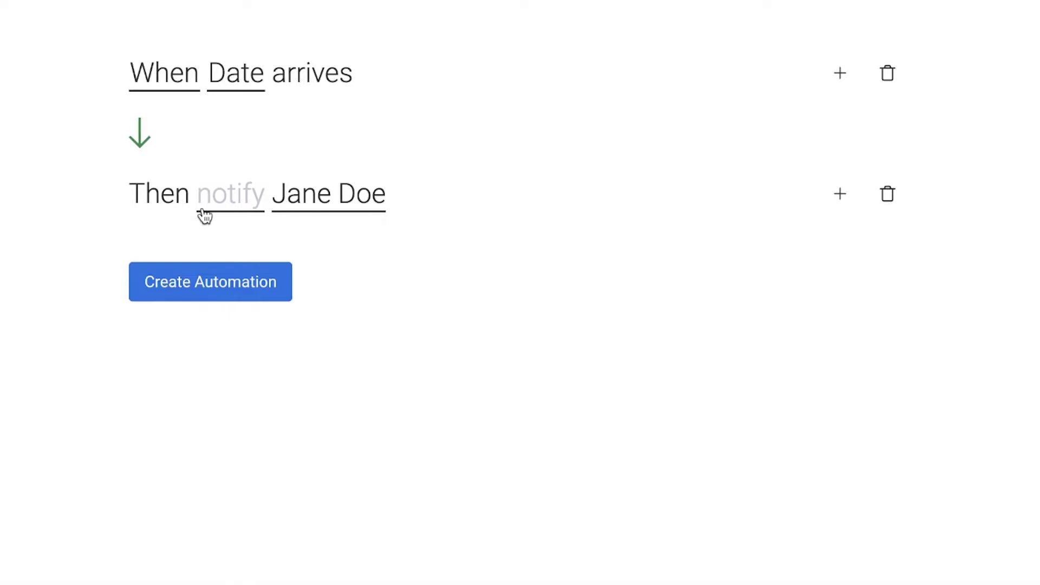
click(204, 215)
text(He)
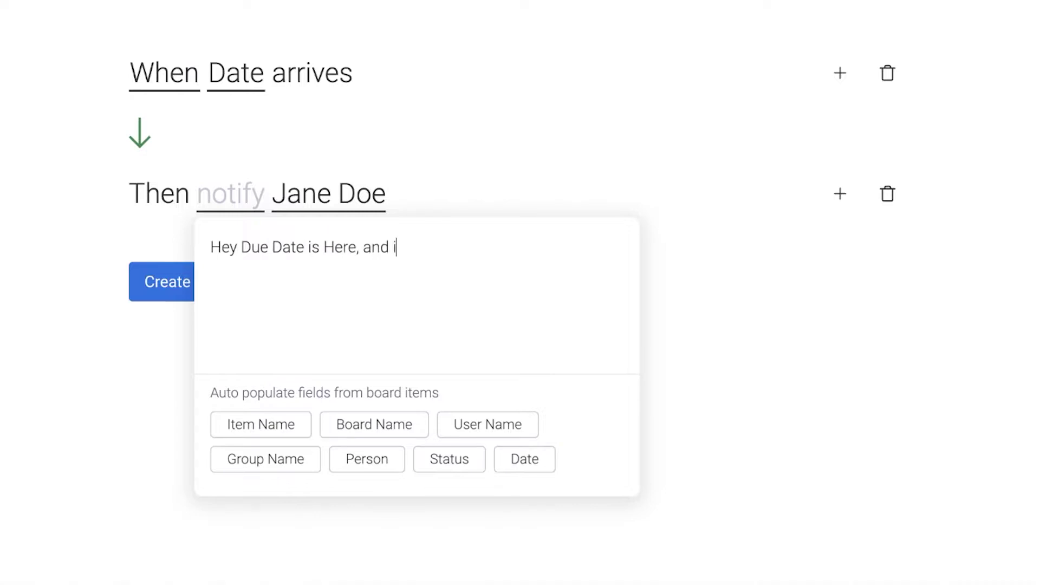
click(438, 126)
click(253, 74)
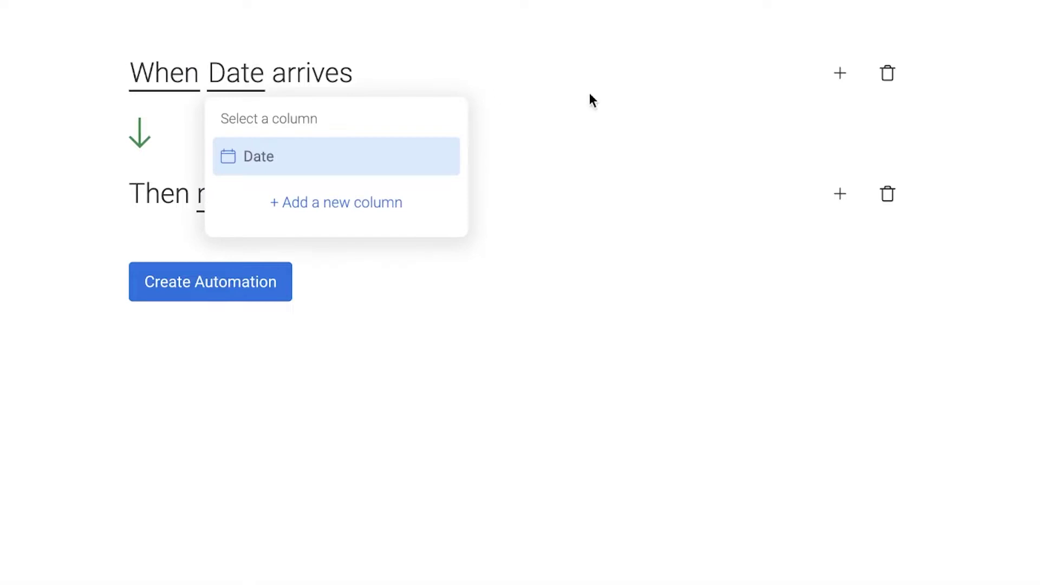
click(401, 43)
click(169, 265)
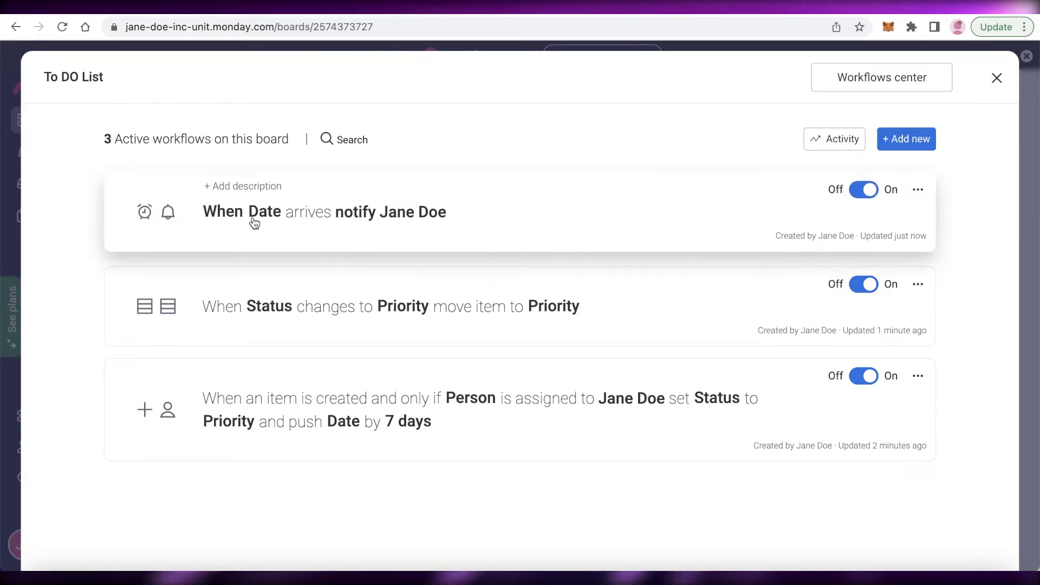
Step: Assign Send Emails to yourself and set its status to Priority
click(997, 78)
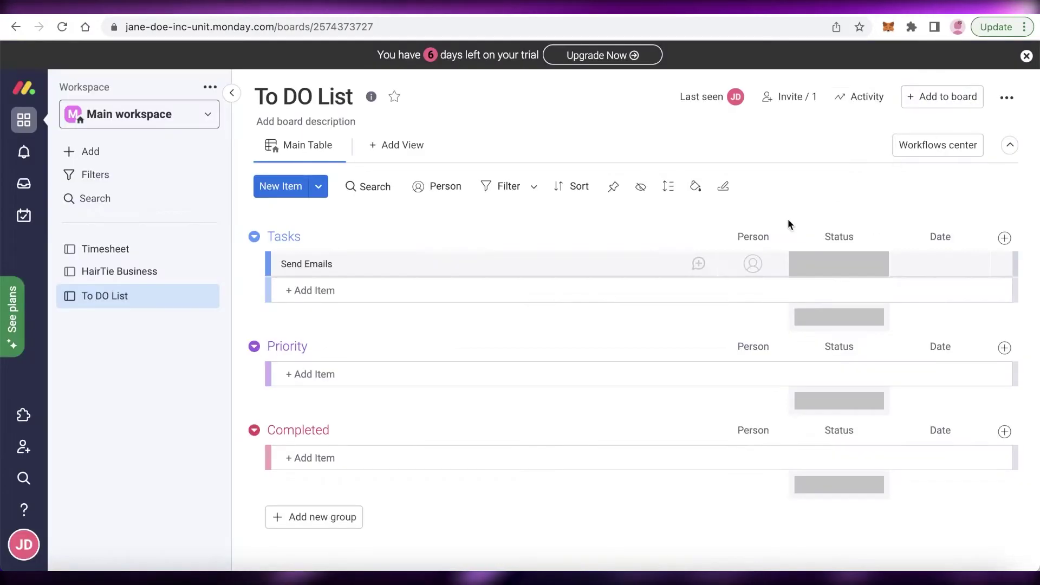
click(752, 264)
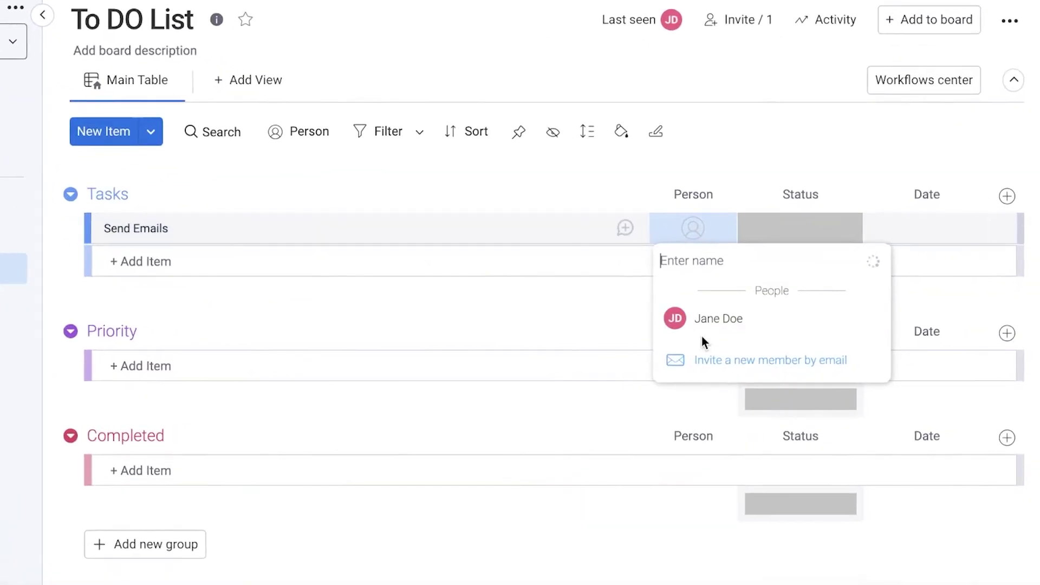
click(761, 331)
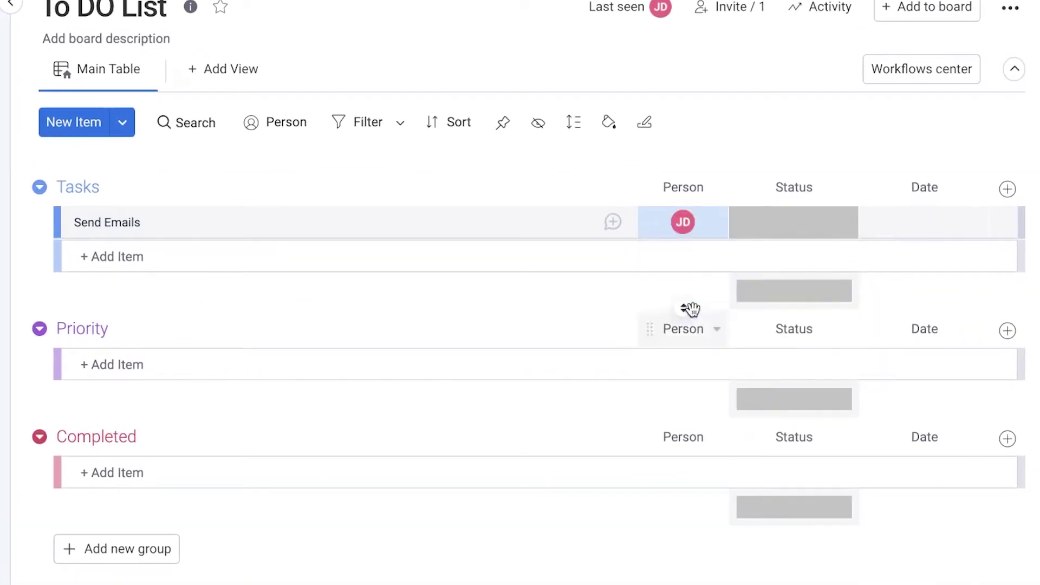
click(738, 222)
click(819, 317)
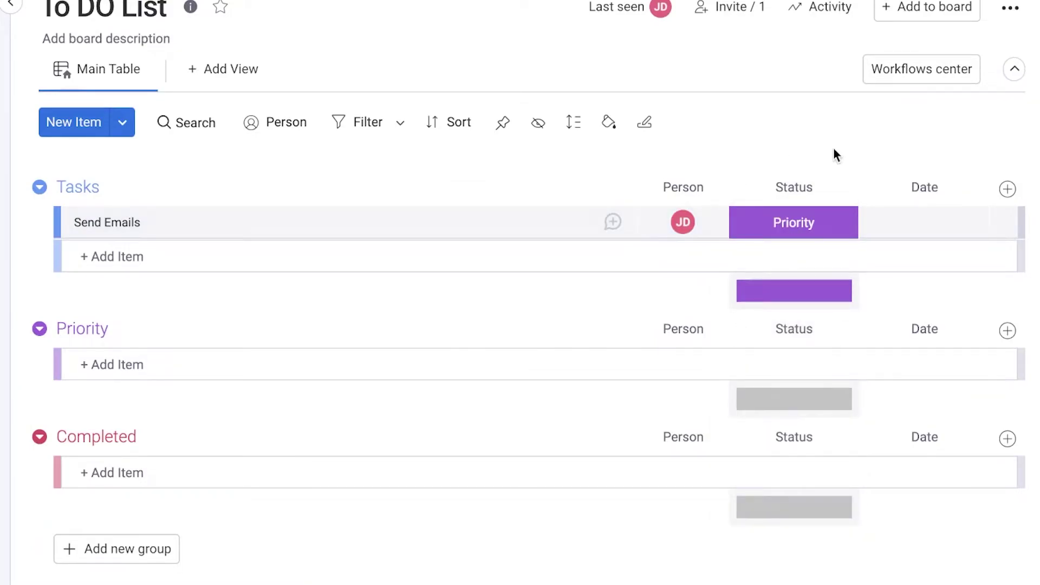
Step: Reload the board and set the Send Emails date to Apr 14
click(60, 27)
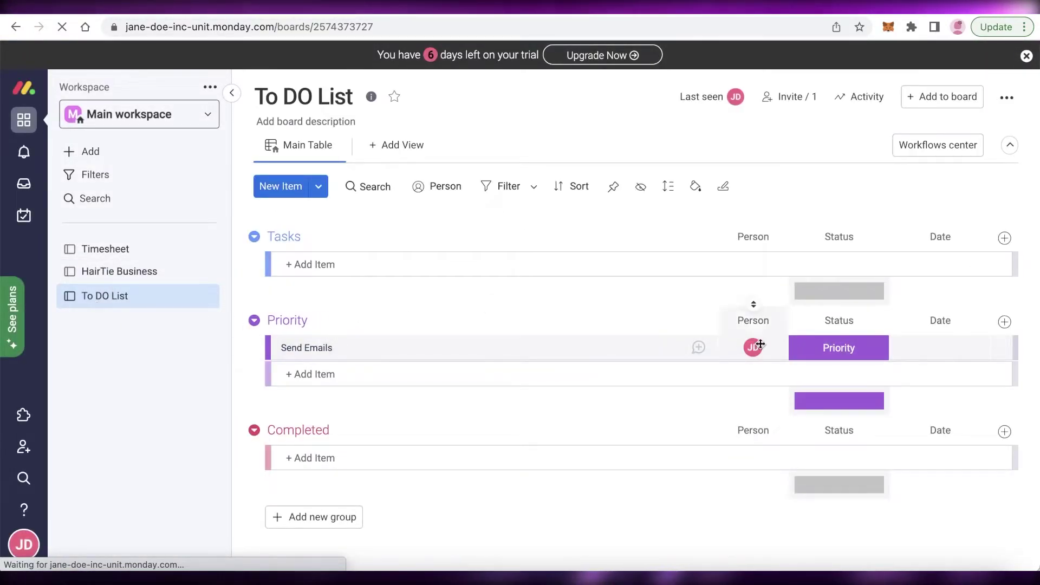
click(941, 339)
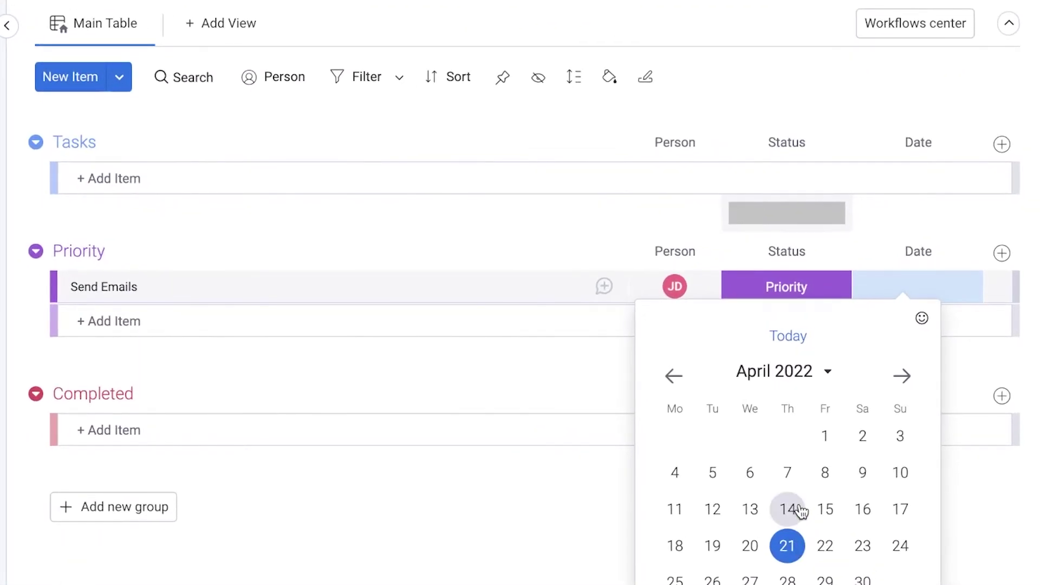
click(800, 511)
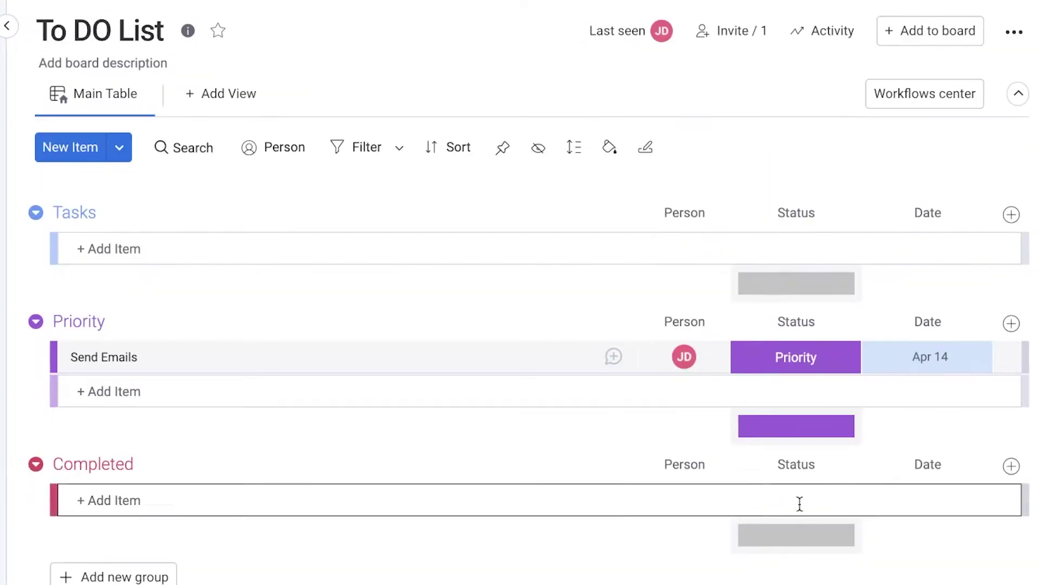
click(200, 250)
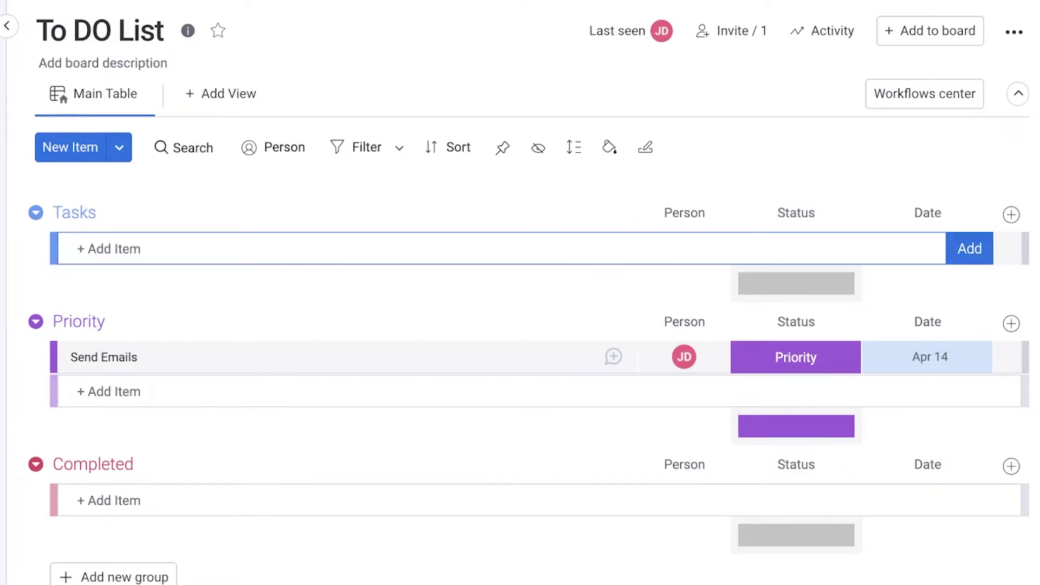
text(Take emails to)
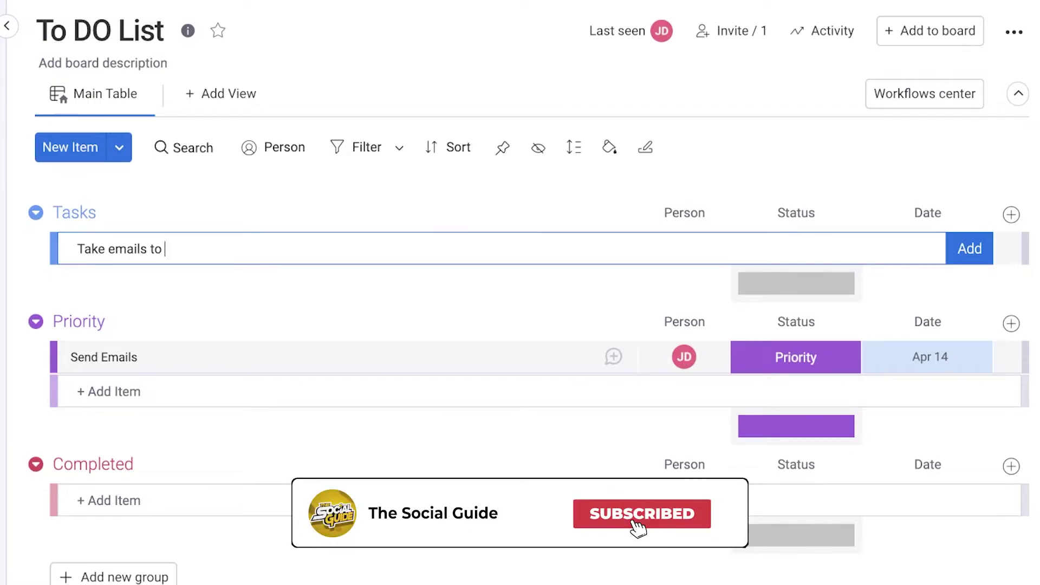
text( boss)
key(Return)
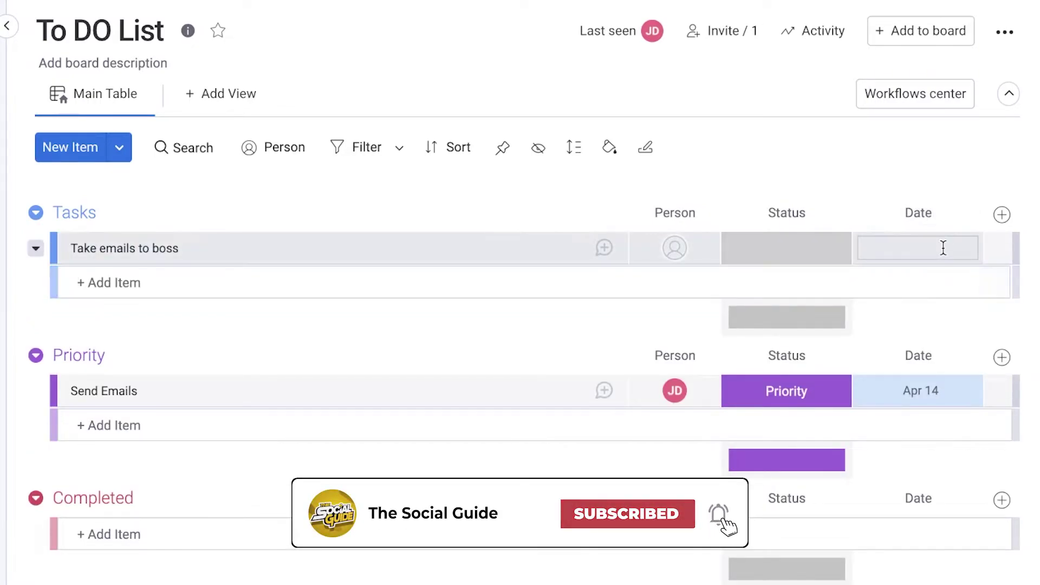
click(942, 247)
click(888, 512)
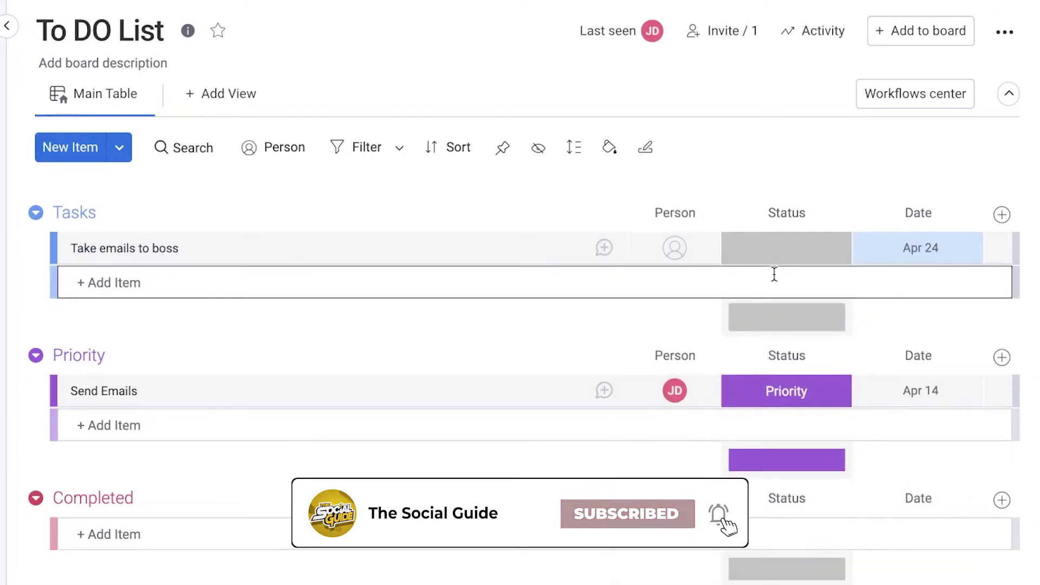
click(677, 250)
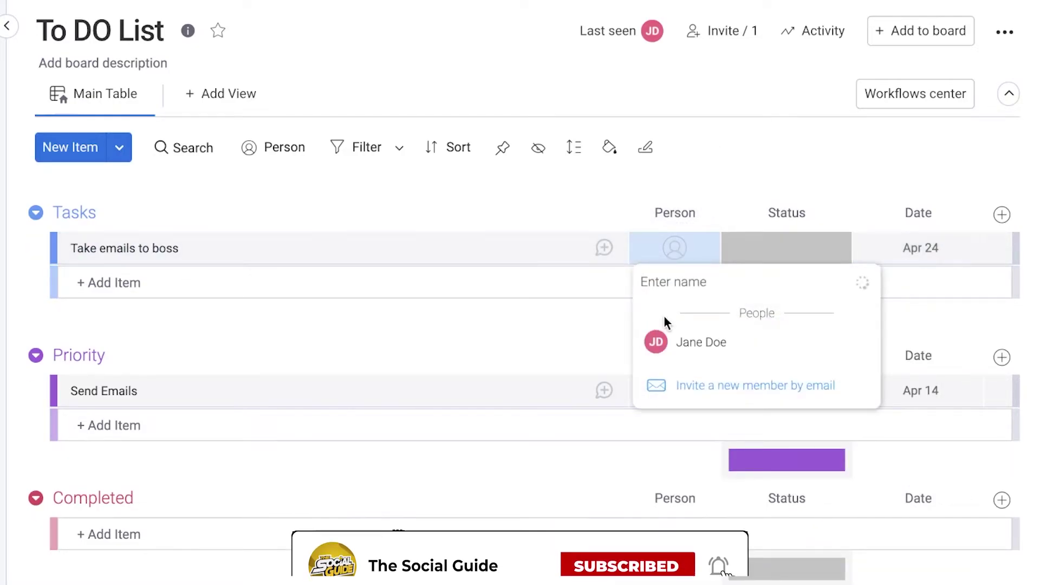
click(673, 342)
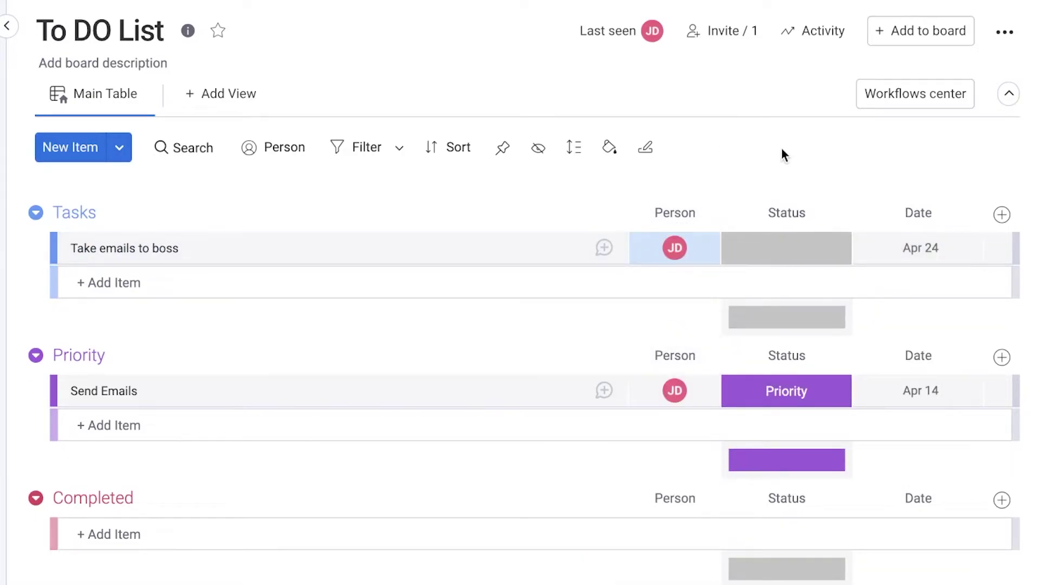
scroll(509, 175, down, 1)
click(775, 223)
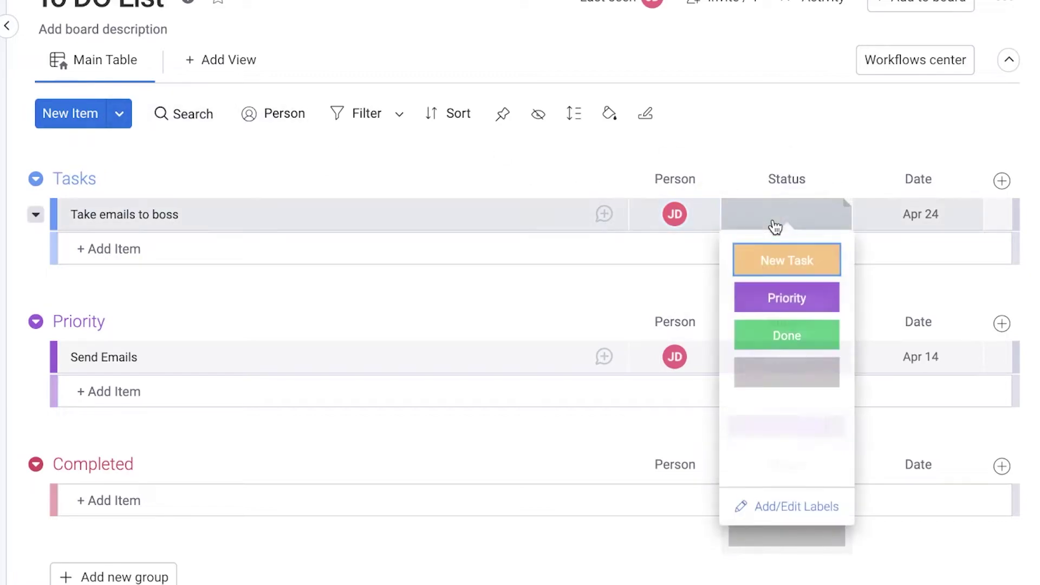
click(806, 306)
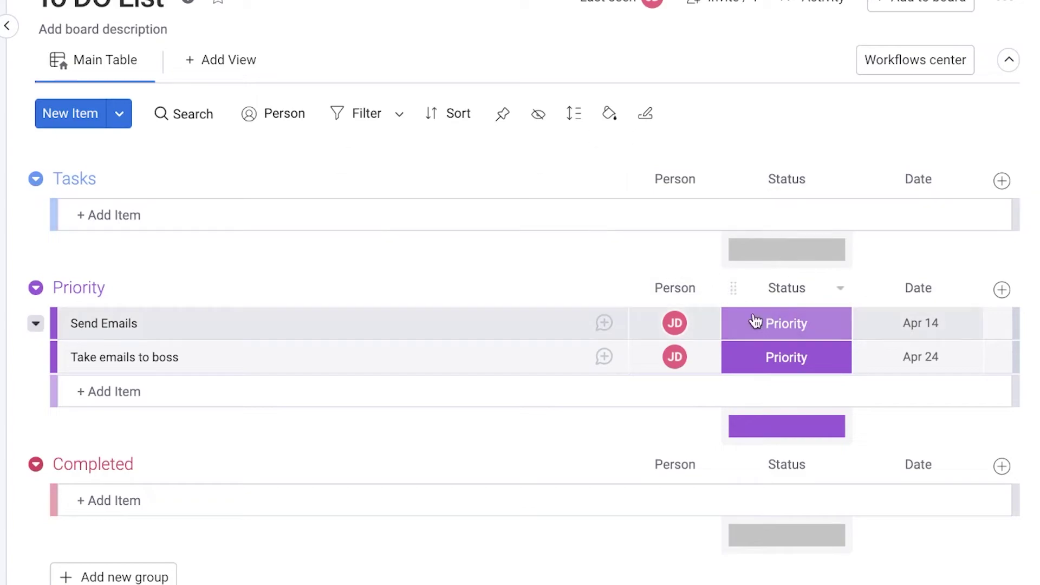
scroll(770, 272, up, 1)
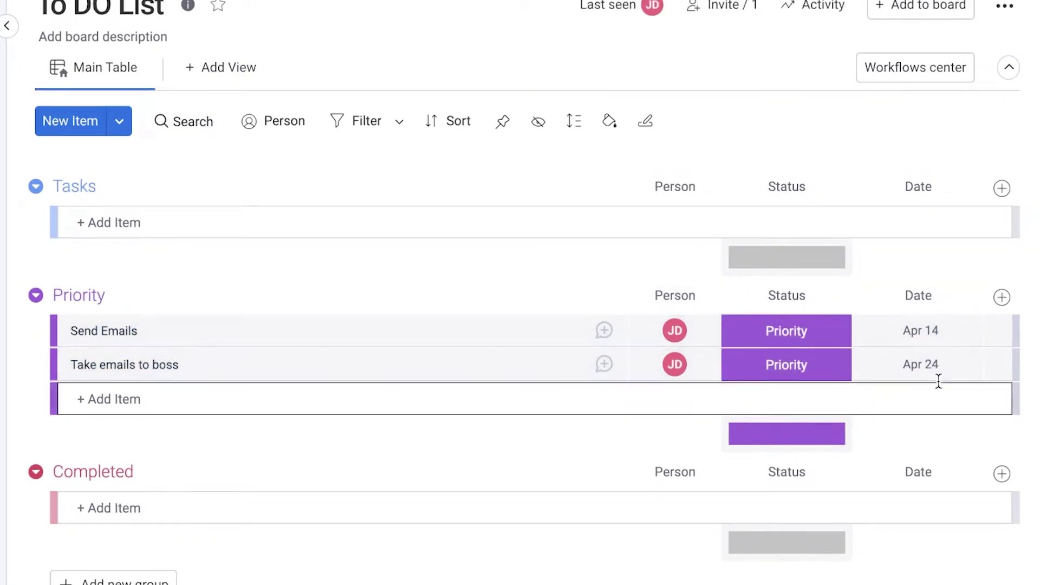
scroll(924, 360, down, 1)
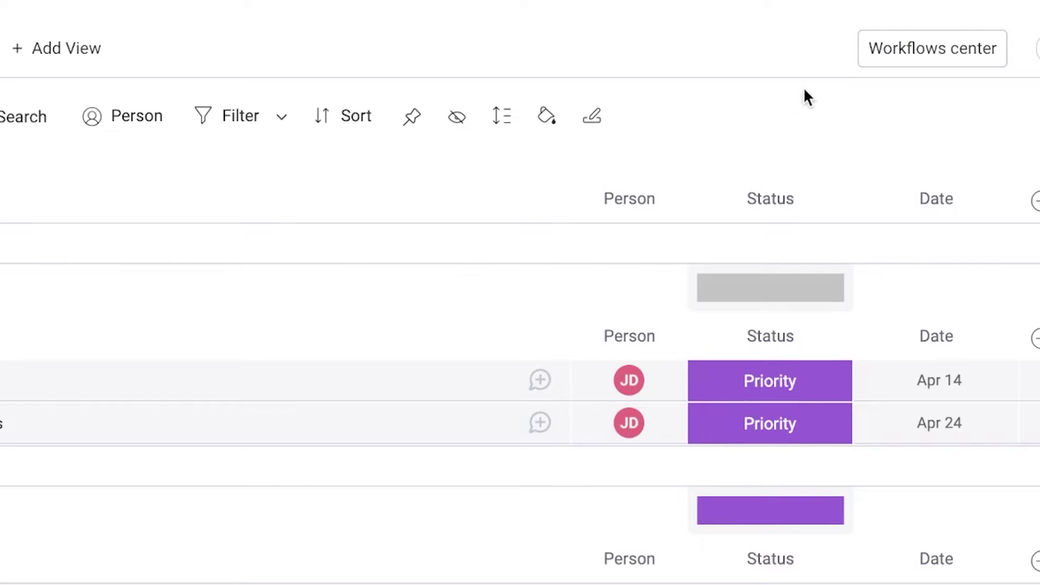
Step: Start a new automation from scratch triggered daily when the Date column has passed
click(923, 54)
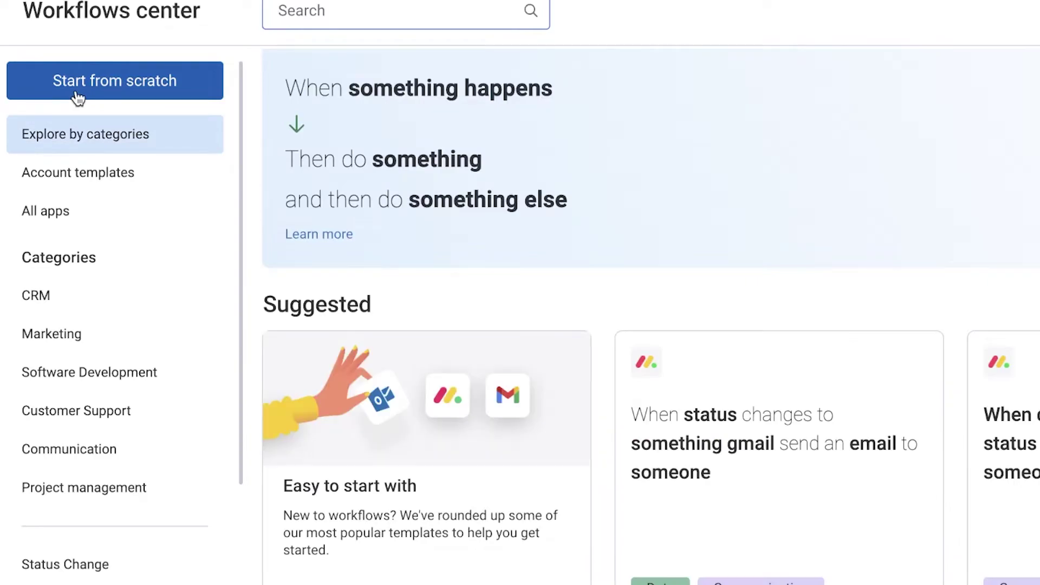
click(68, 101)
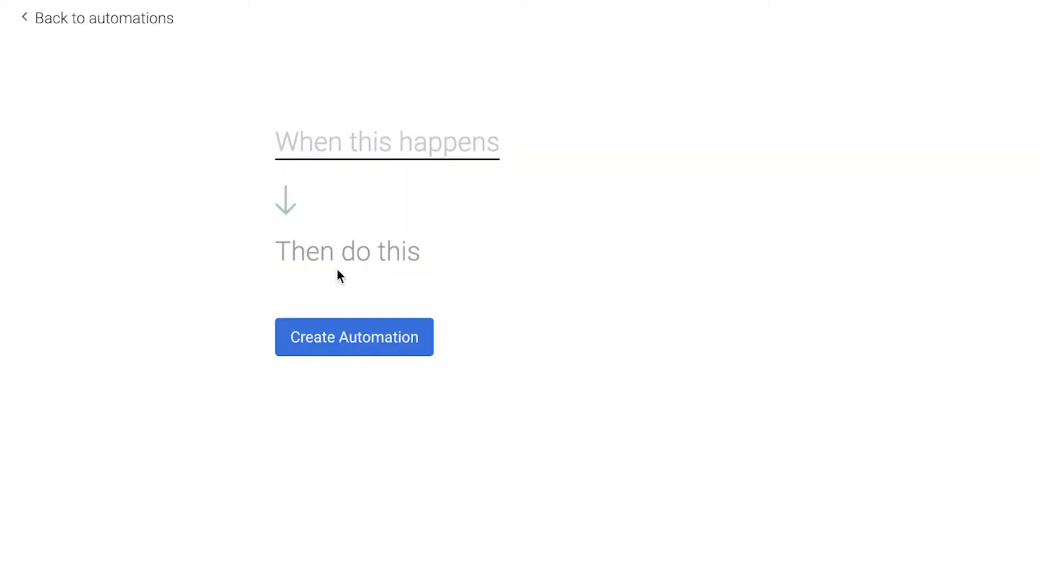
click(380, 142)
click(394, 486)
scroll(959, 163, down, 5)
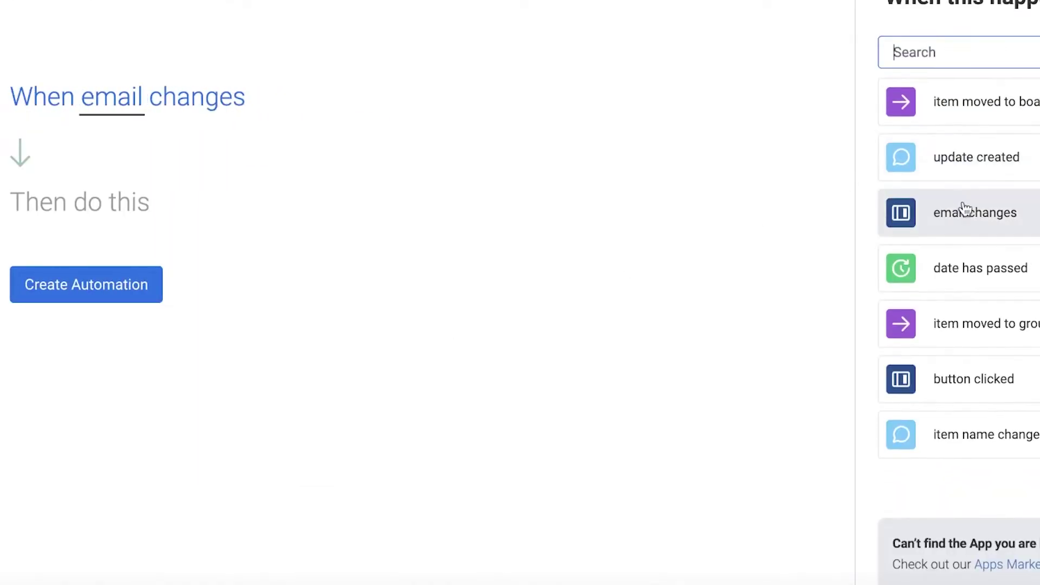
click(980, 266)
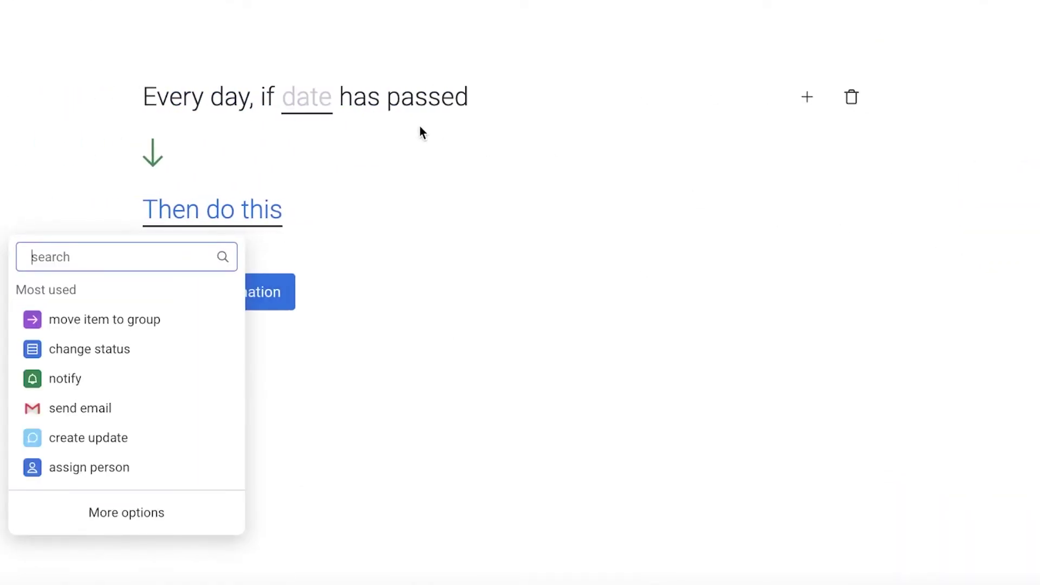
click(313, 103)
click(323, 177)
Step: Make its action move the item to the Completed group, and create the automation
click(255, 322)
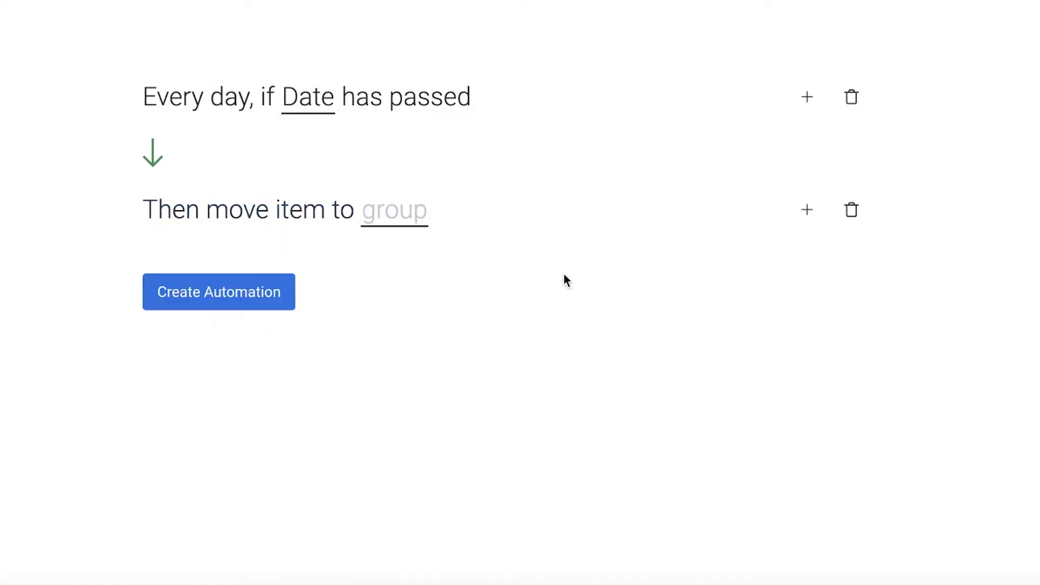
click(395, 211)
click(435, 373)
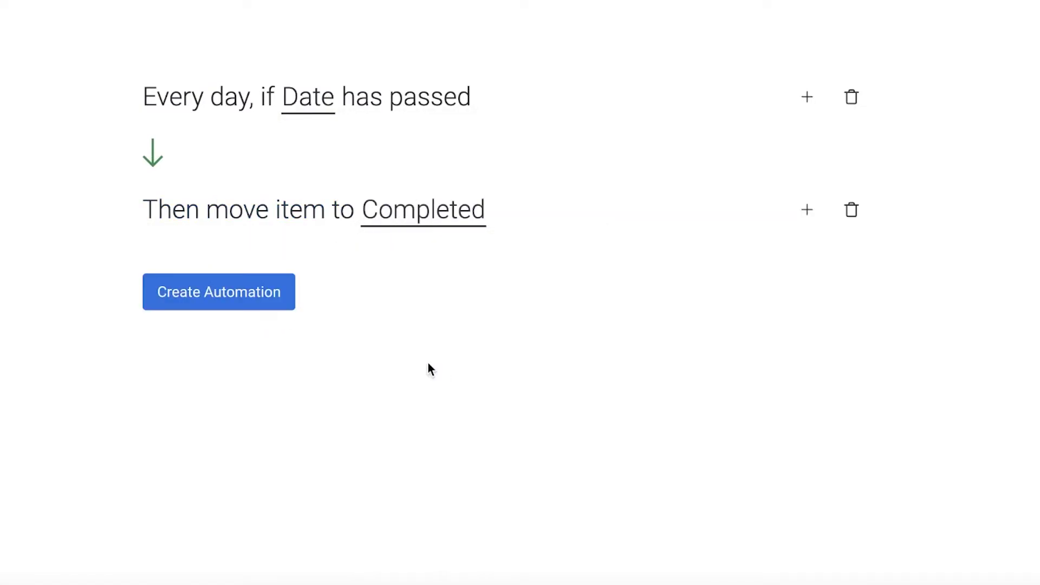
click(241, 307)
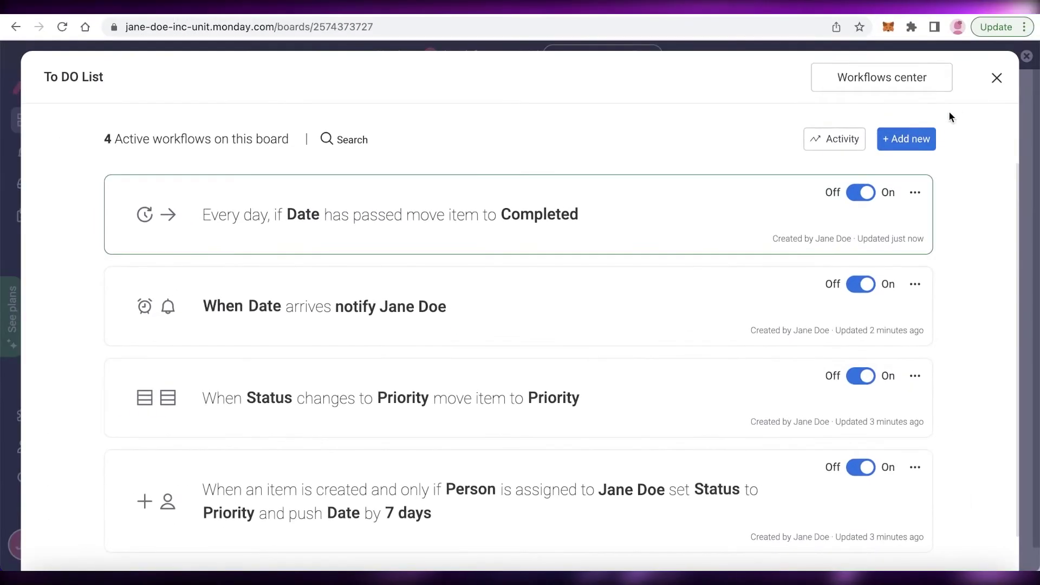
click(996, 77)
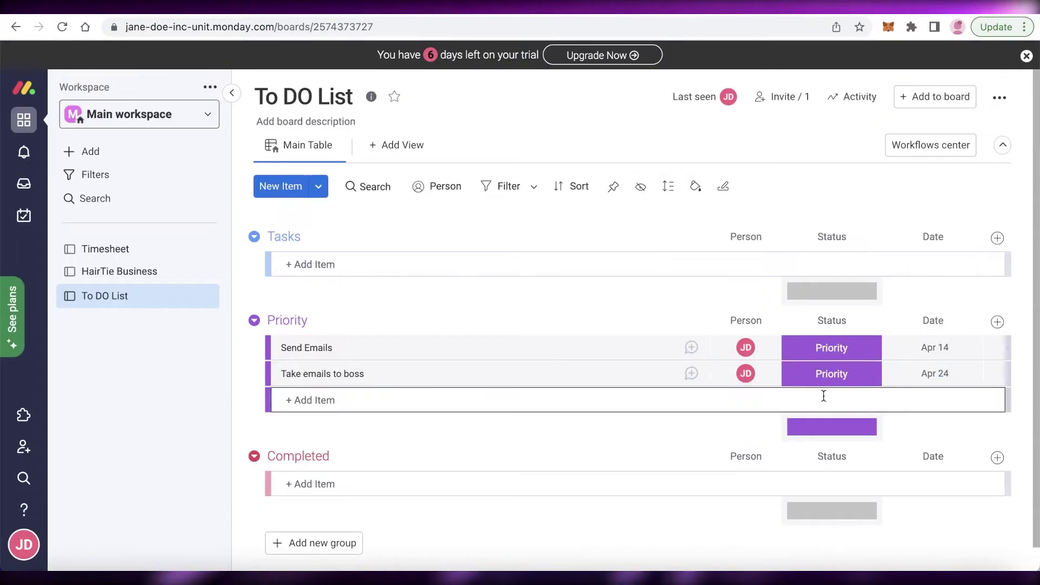
Step: Reload the To DO List board page
scroll(921, 357, down, 1)
click(60, 31)
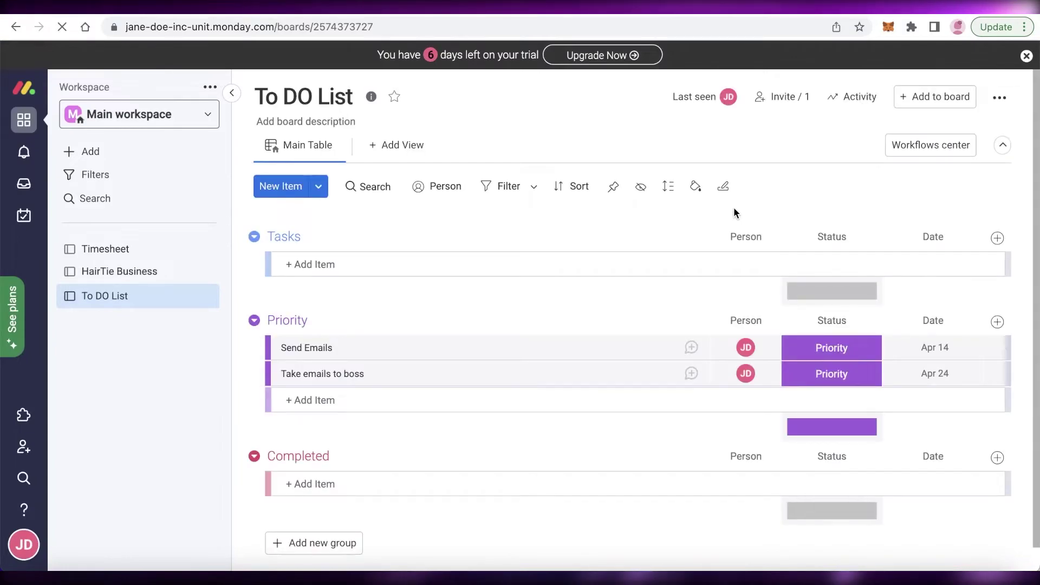
scroll(1014, 329, down, 1)
Step: Change the Take emails to boss date from Apr 24 to Apr 21
click(940, 346)
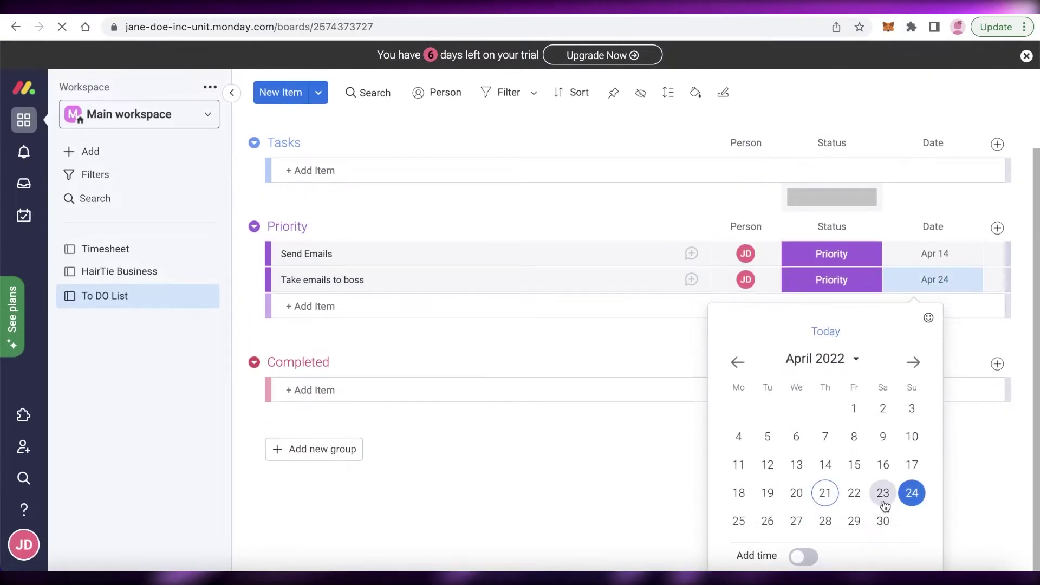
click(823, 492)
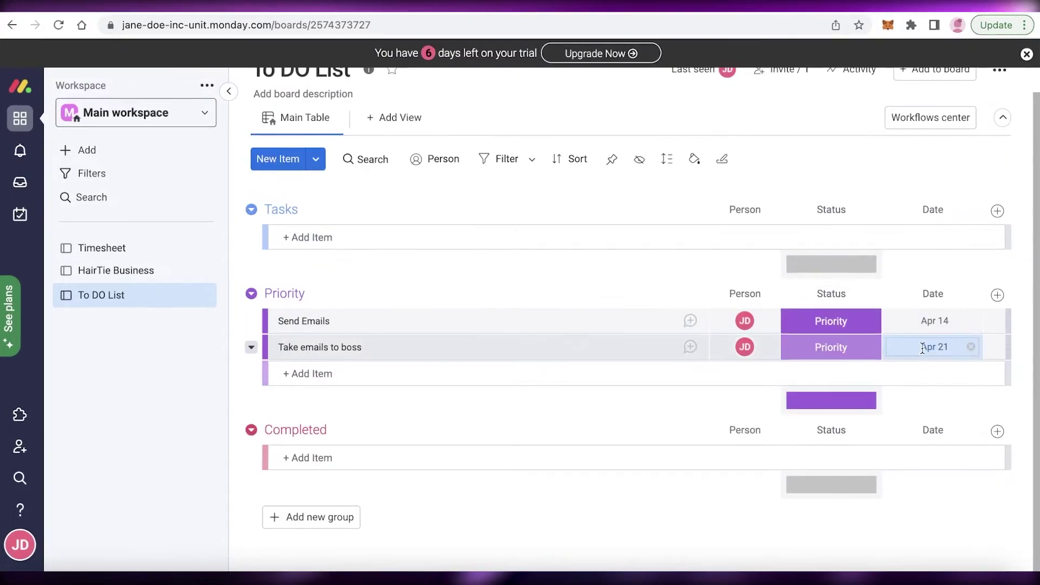
click(935, 347)
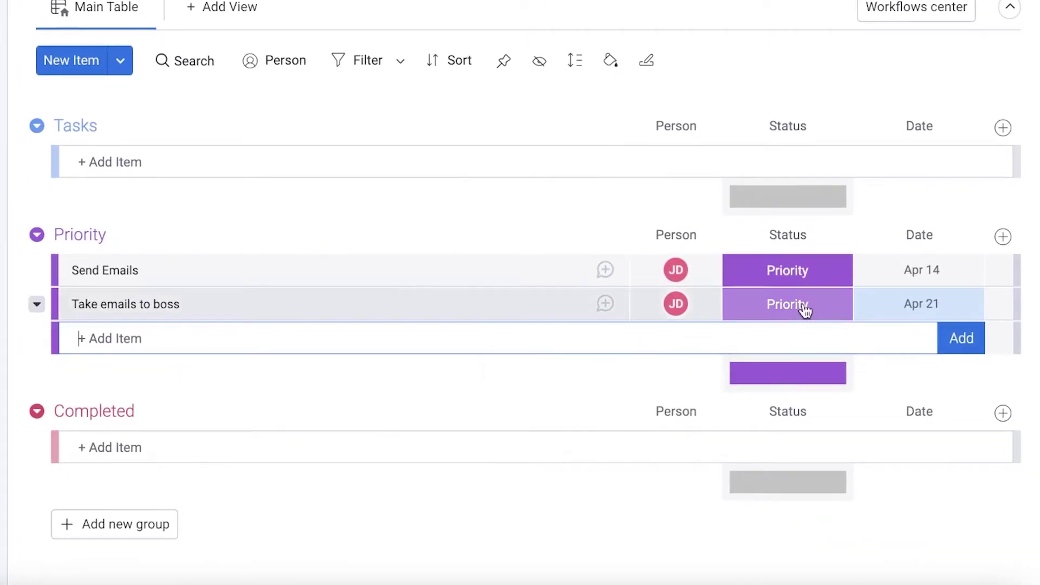
click(804, 306)
scroll(825, 27, up, 2)
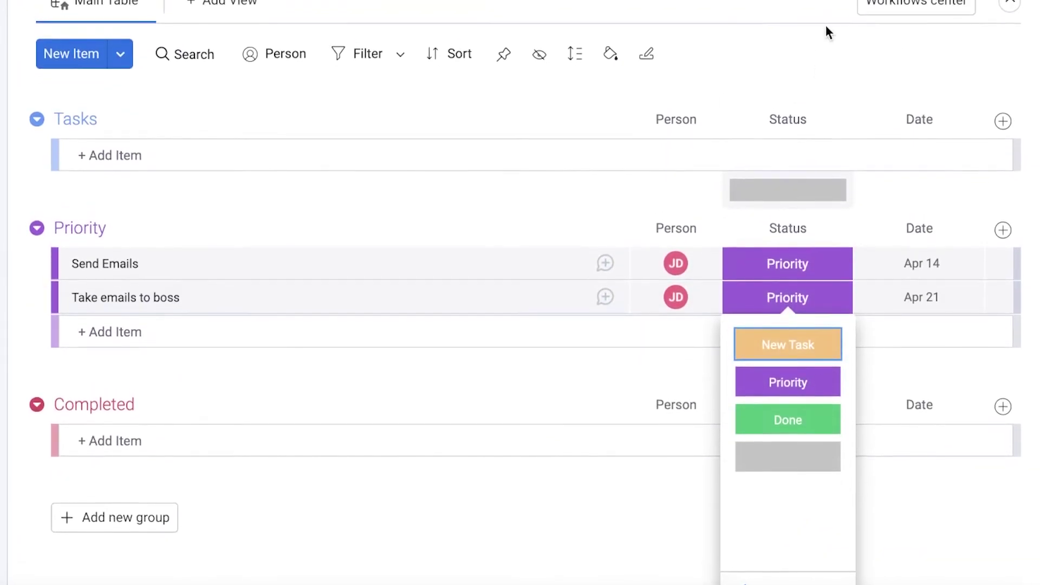
Step: Start a new automation triggered when the Status column changes to Done
click(886, 28)
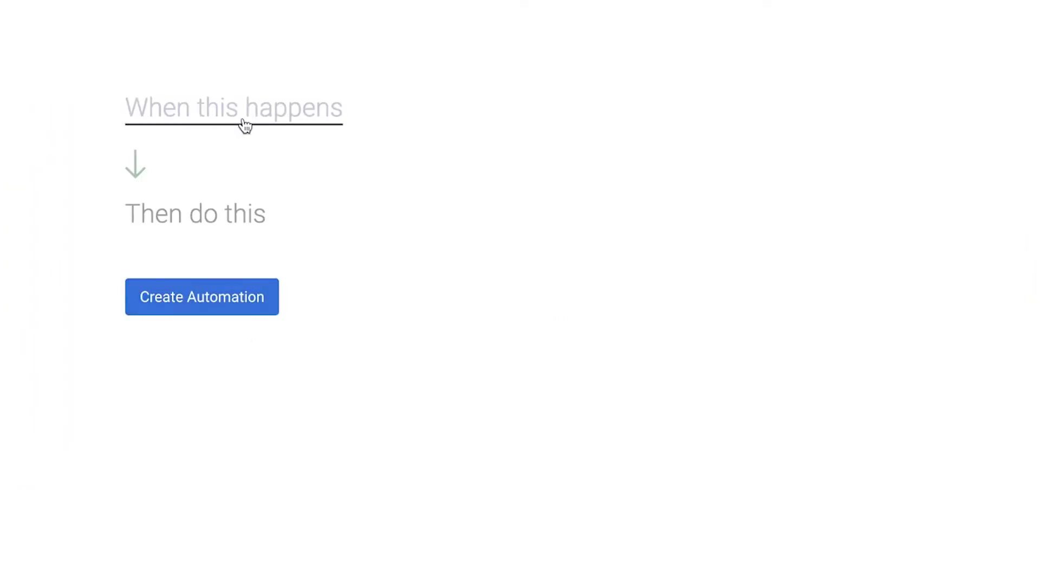
click(245, 125)
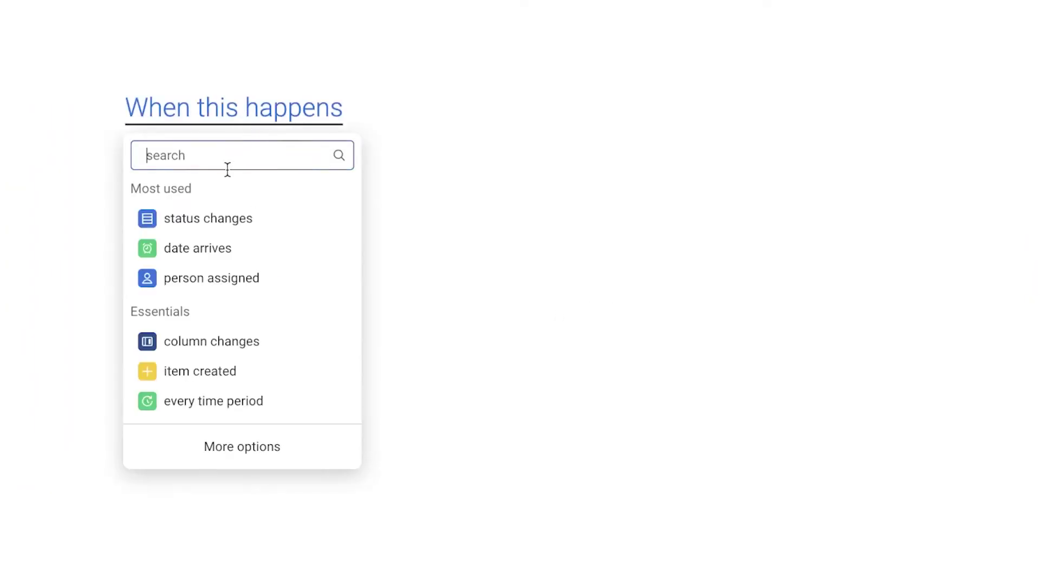
click(221, 213)
click(255, 122)
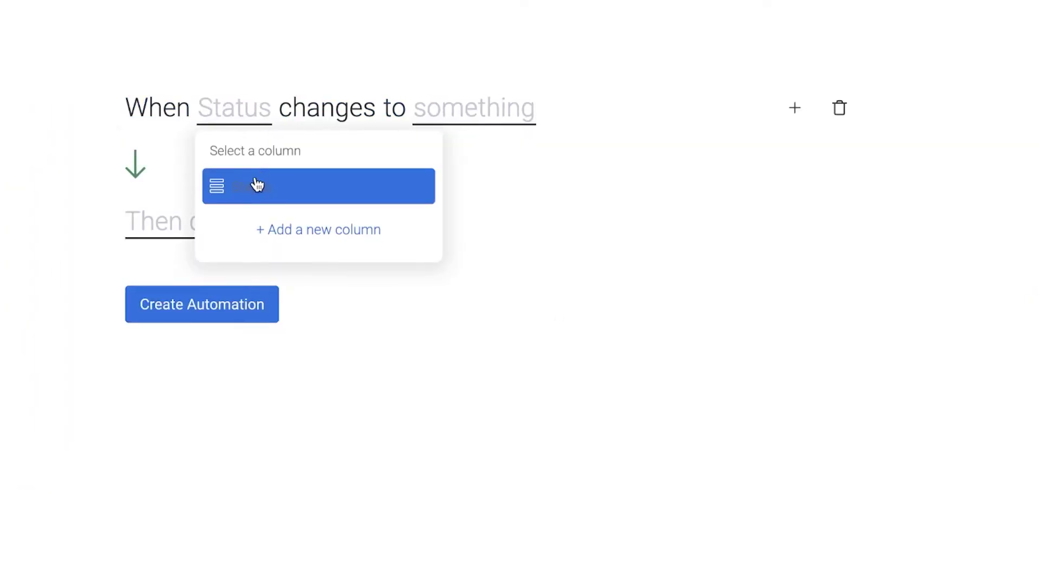
click(255, 185)
click(460, 129)
click(476, 288)
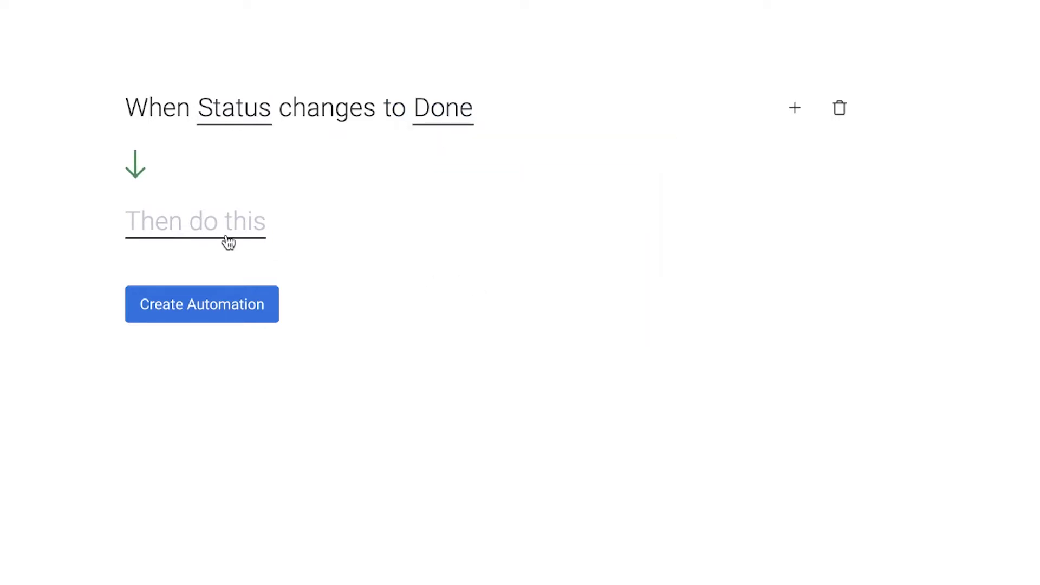
Step: Set its action to move the item to the Completed group and create it
click(230, 238)
click(223, 330)
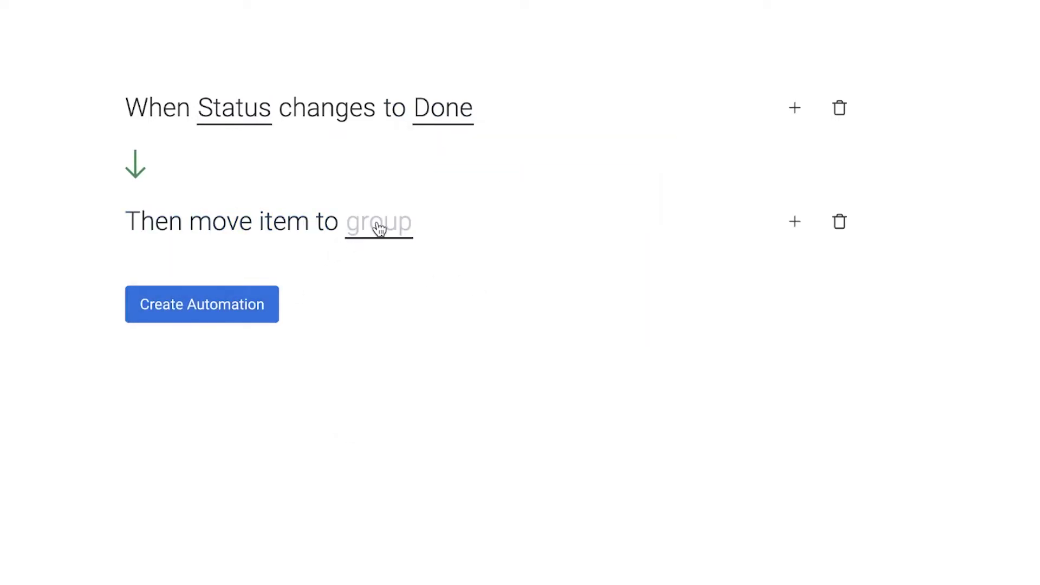
click(379, 227)
click(416, 395)
click(213, 304)
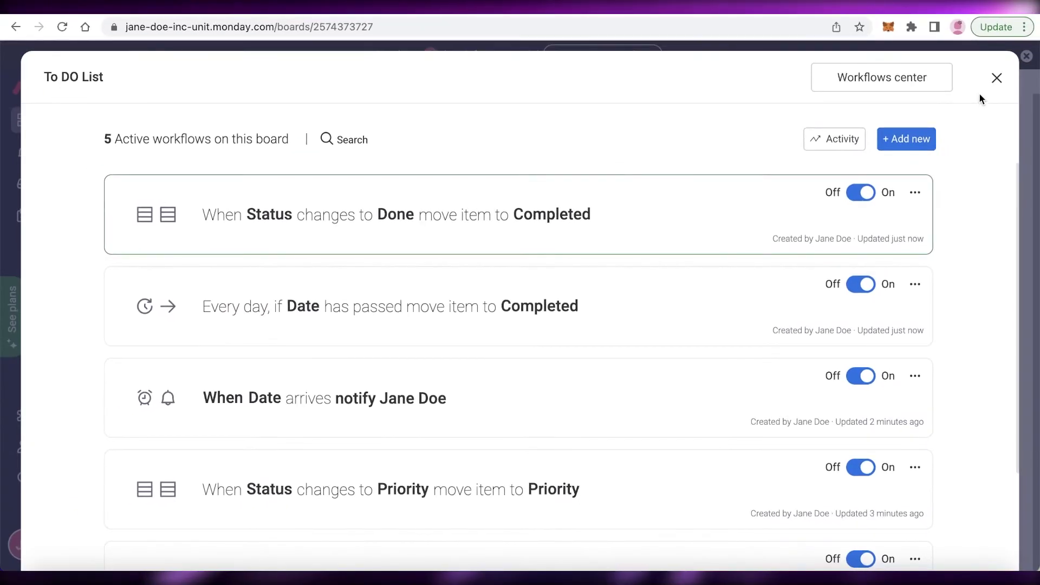
Step: Set the Status of Take emails to boss to Done
click(996, 77)
click(834, 346)
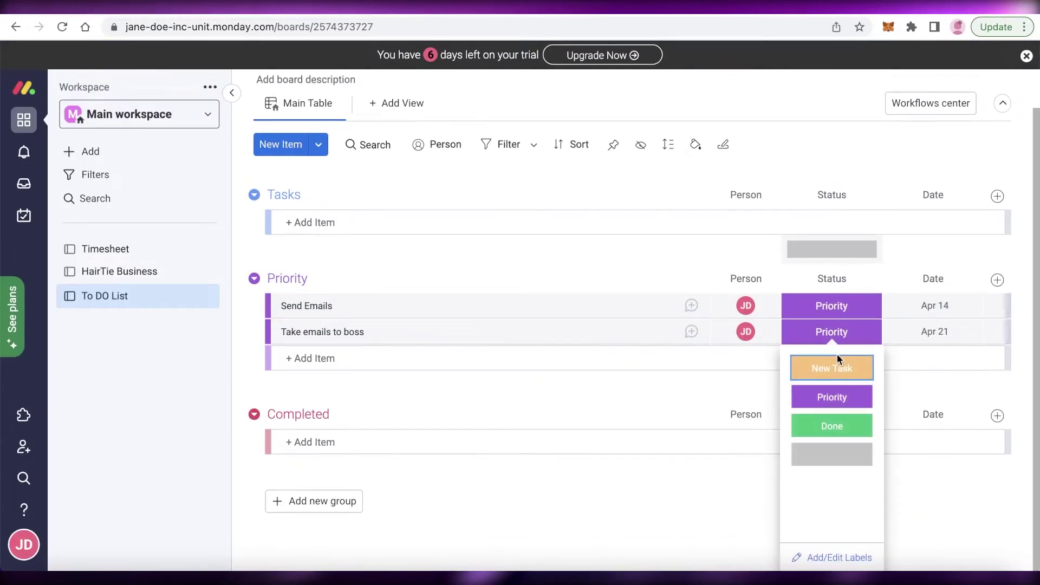
click(823, 424)
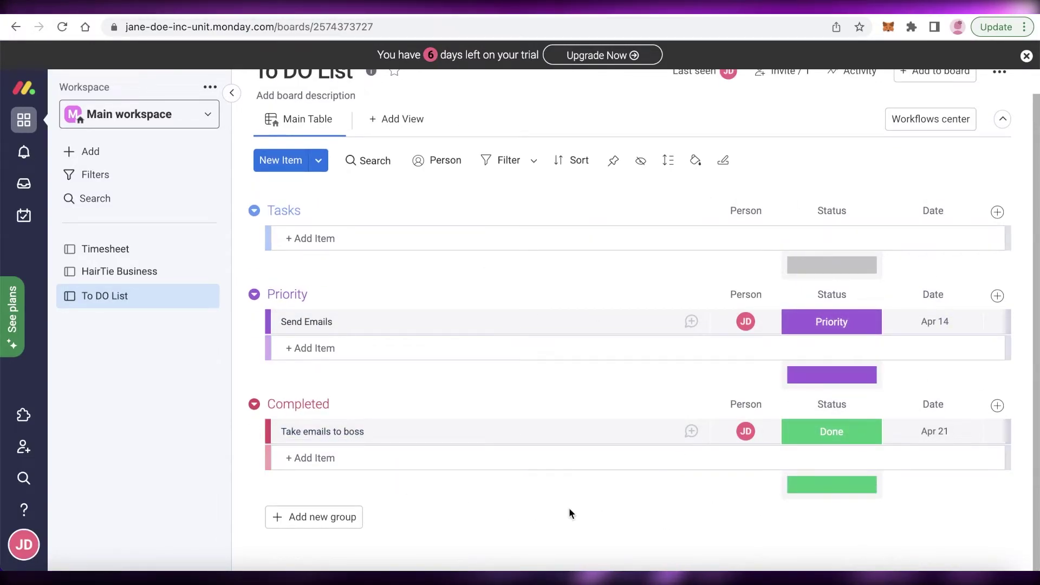
Step: Confirm the item moved into Completed, then open the monday.com pricing plans page
scroll(715, 260, up, 1)
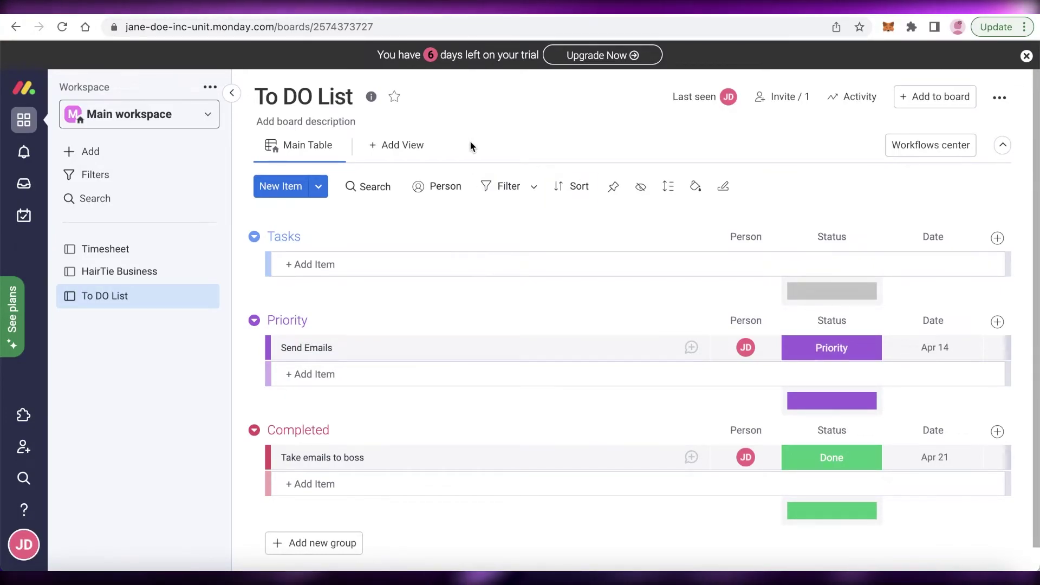
scroll(470, 146, down, 1)
scroll(471, 144, up, 1)
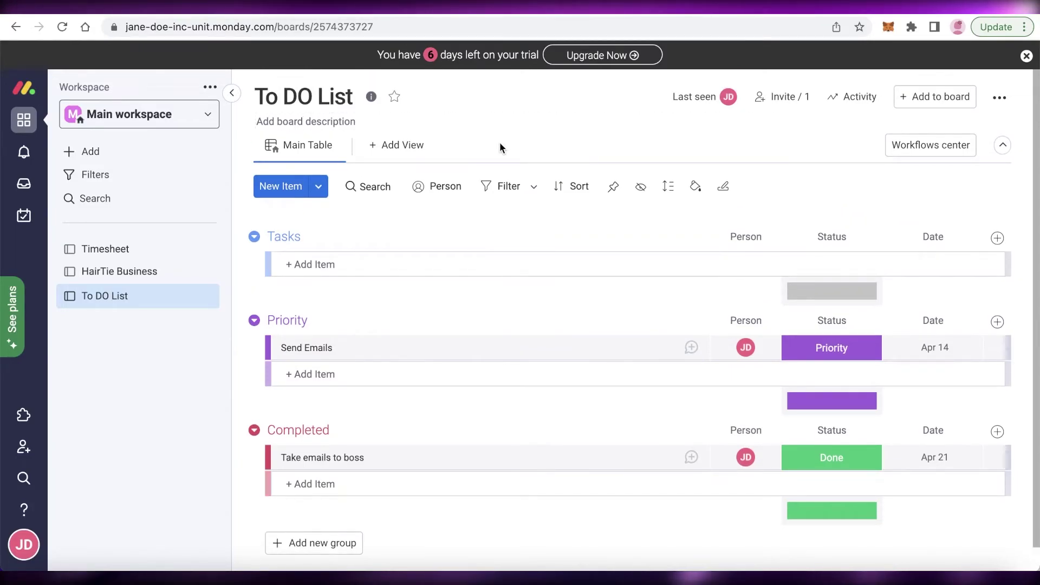
scroll(499, 146, down, 1)
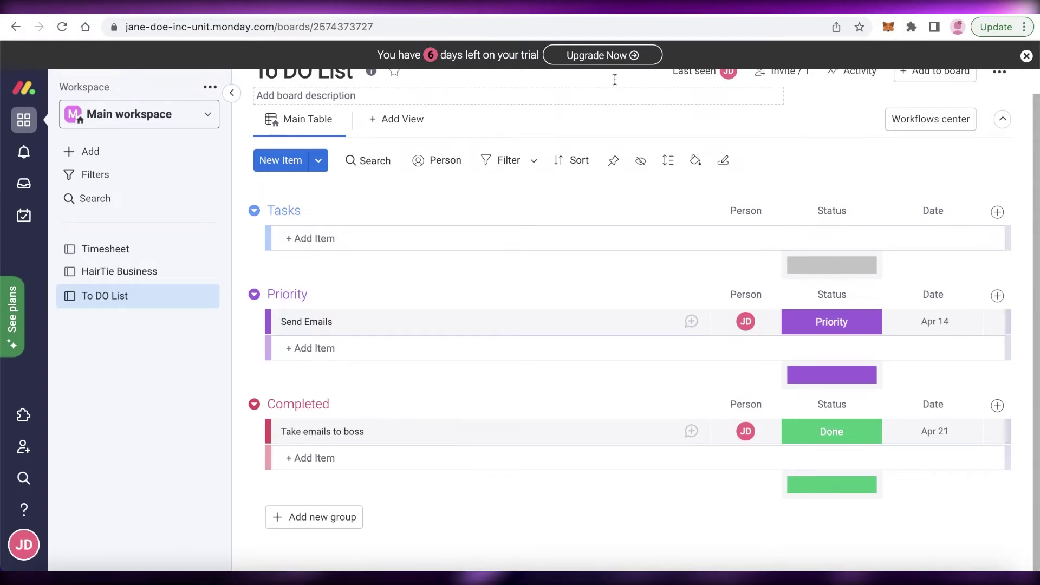
click(601, 55)
scroll(160, 368, down, 5)
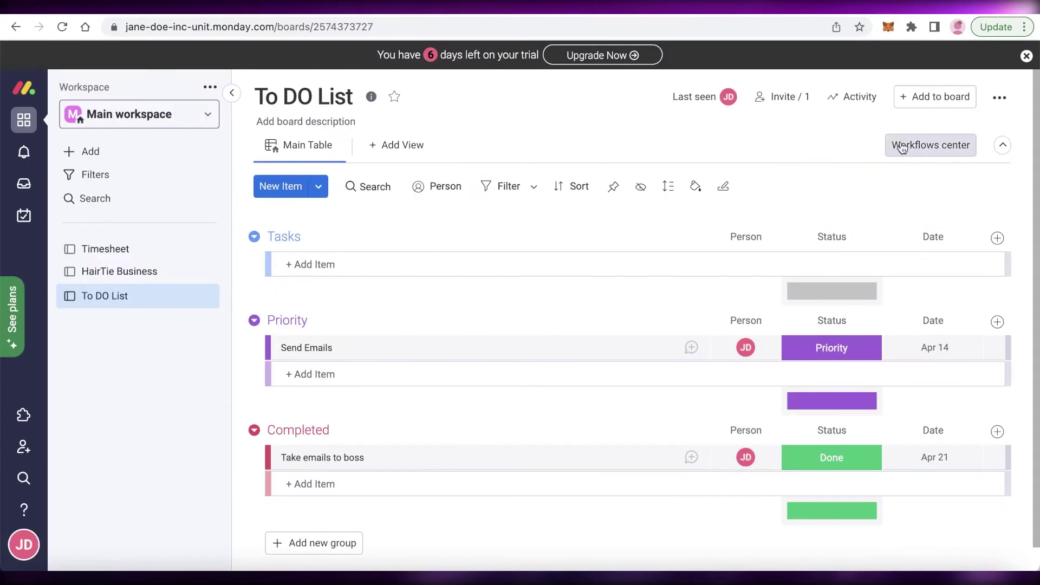
Step: Compare the Individual, Basic, Standard, Pro and Enterprise plans, then return to the To DO List board
click(901, 146)
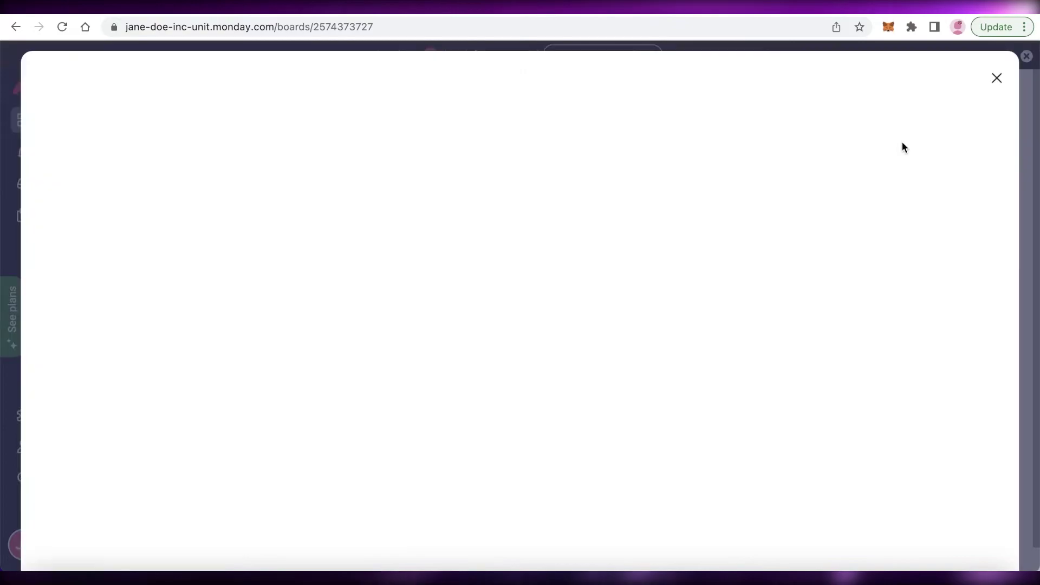
click(1001, 80)
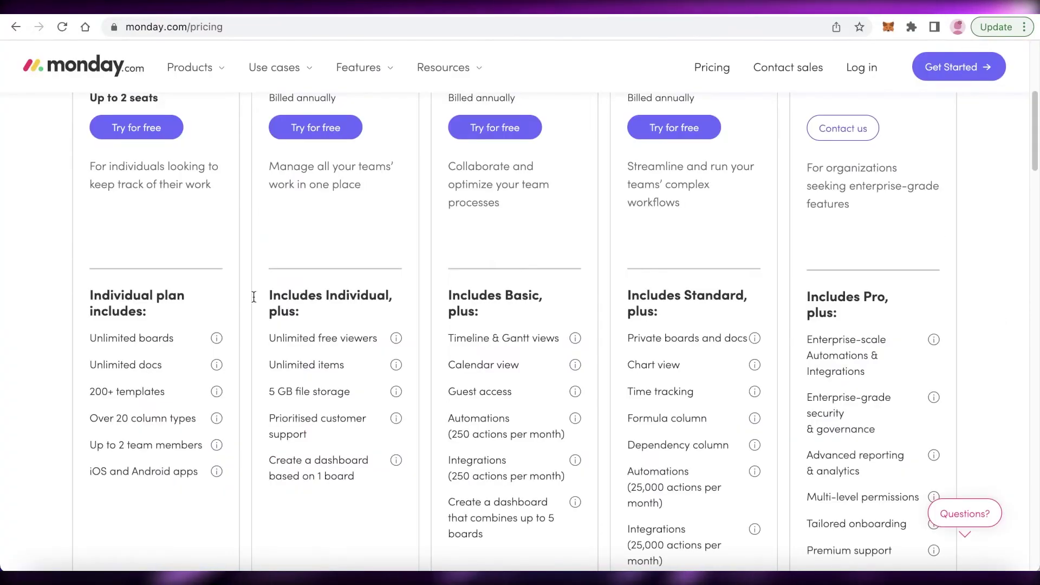
scroll(141, 244, down, 1)
scroll(132, 203, up, 3)
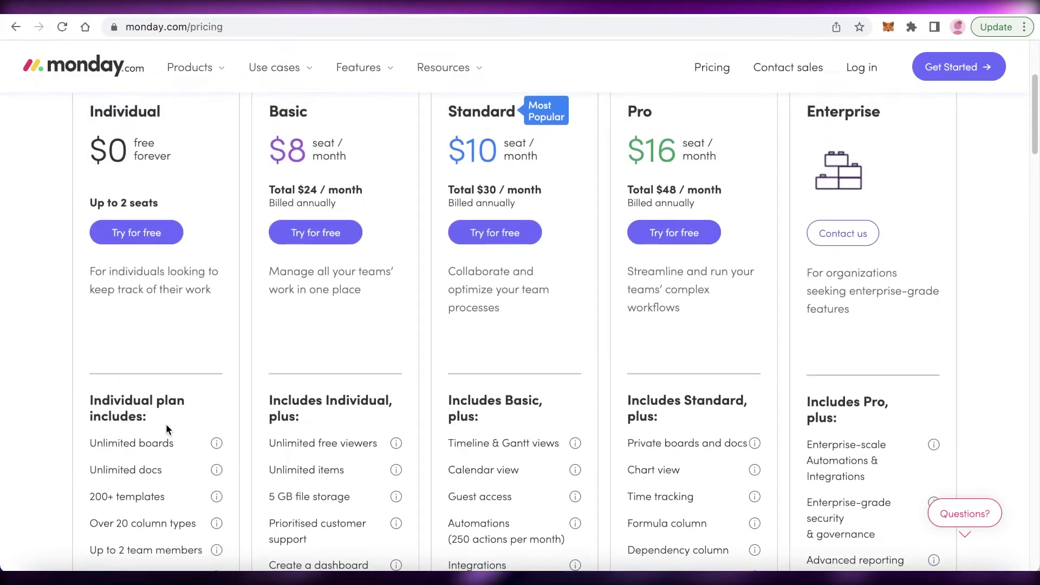
scroll(166, 429, up, 2)
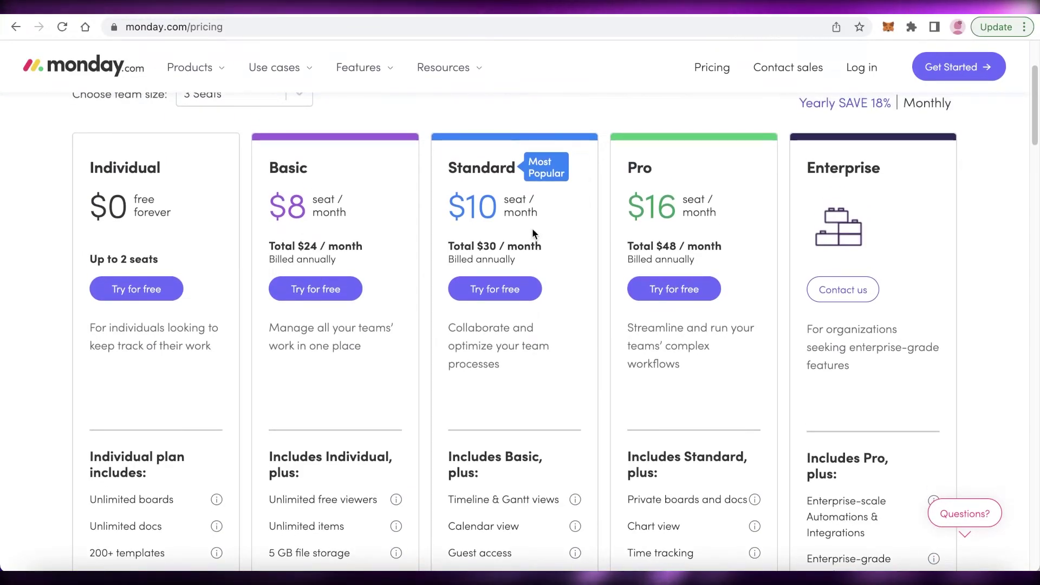
scroll(535, 238, down, 1)
scroll(536, 237, down, 3)
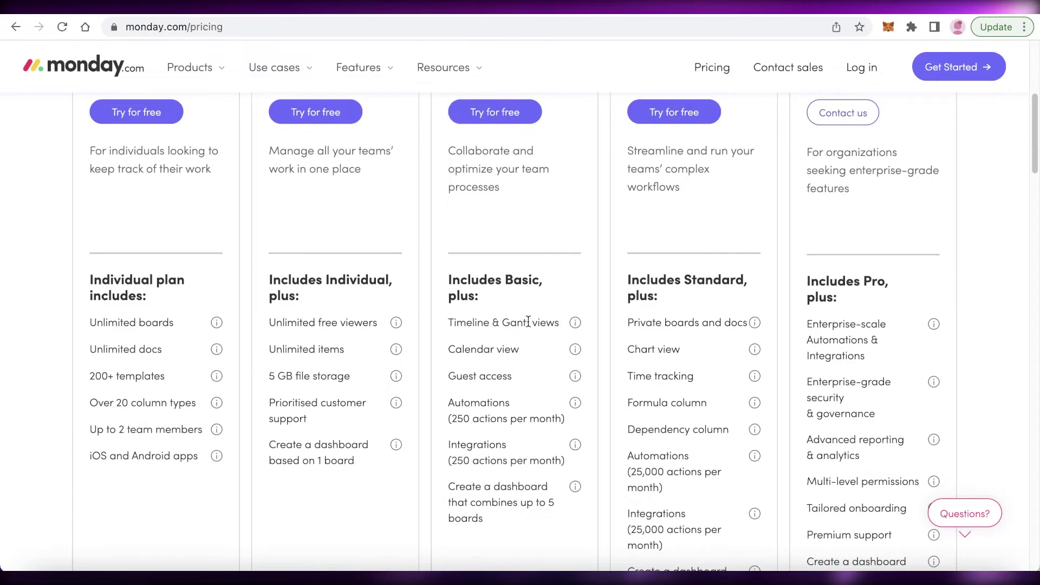
scroll(525, 327, down, 1)
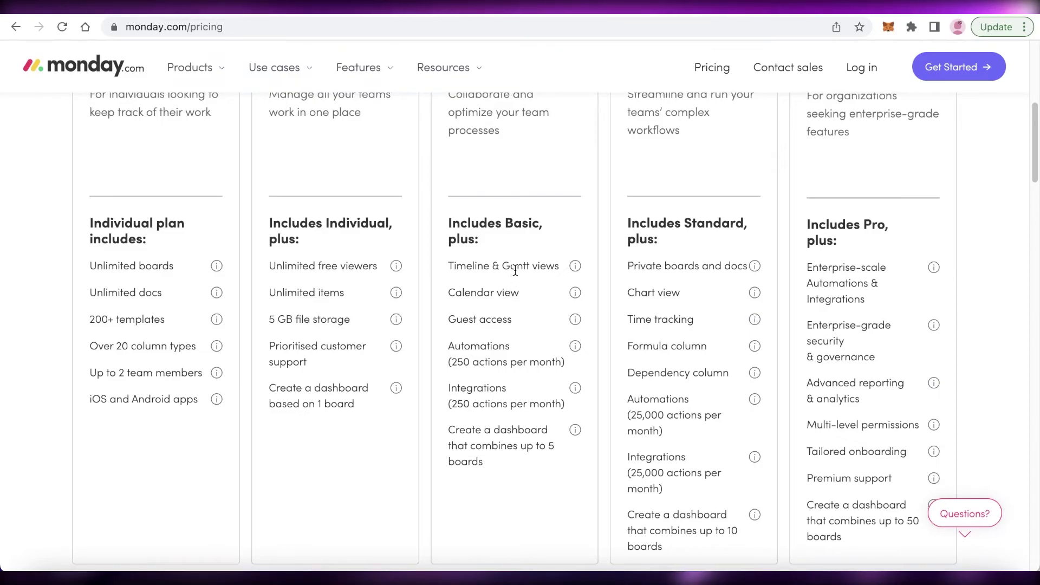
scroll(516, 267, down, 3)
scroll(326, 258, up, 8)
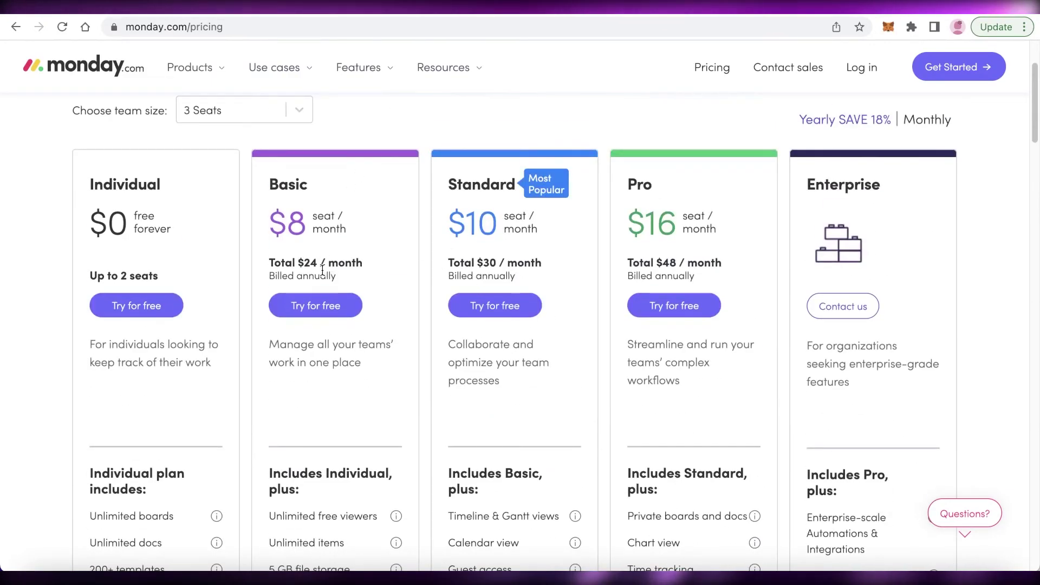
scroll(327, 215, down, 4)
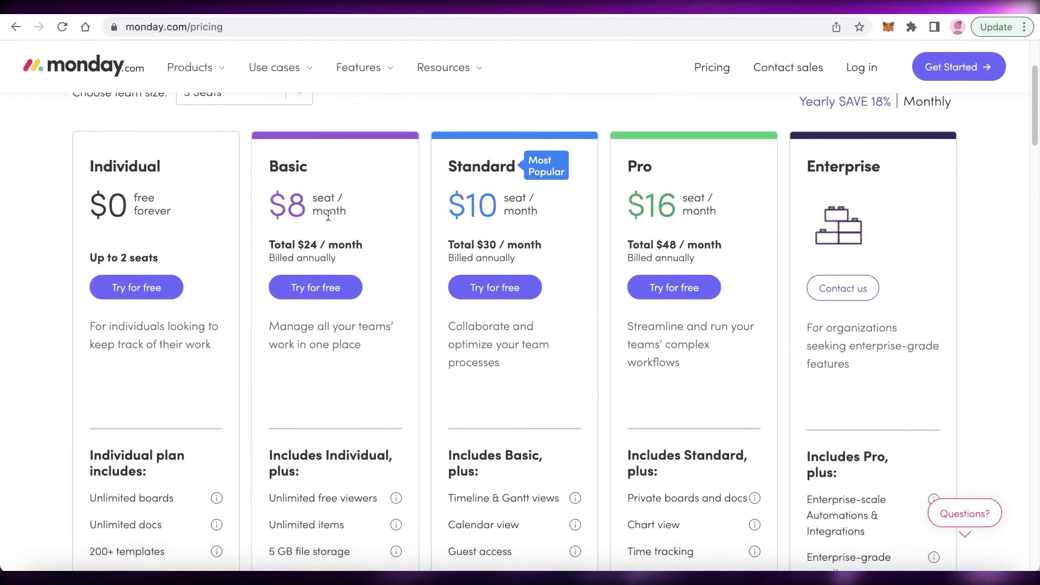
scroll(328, 215, up, 6)
scroll(327, 217, down, 3)
scroll(327, 216, up, 1)
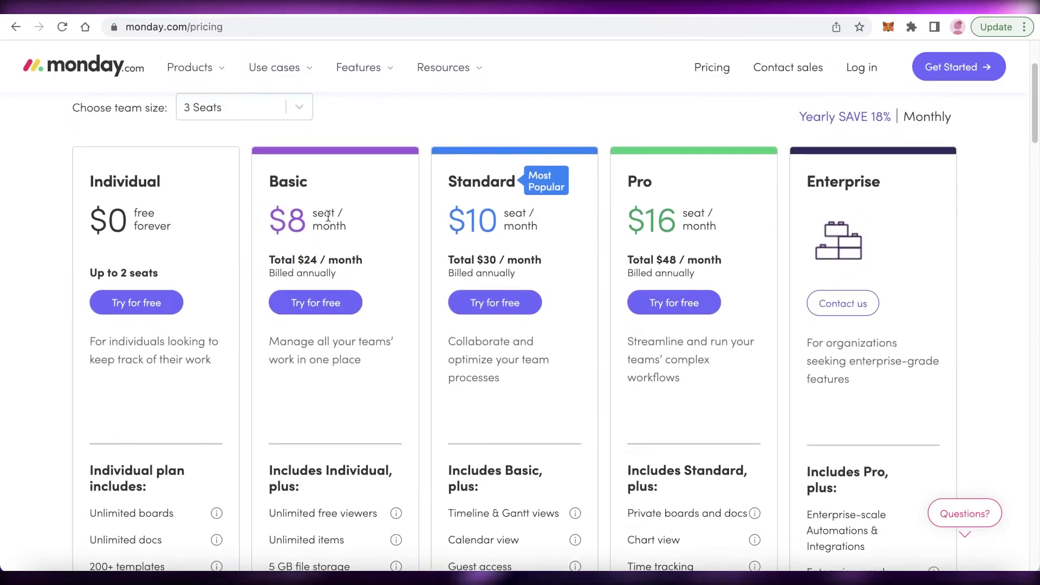
scroll(328, 216, down, 5)
scroll(482, 173, up, 5)
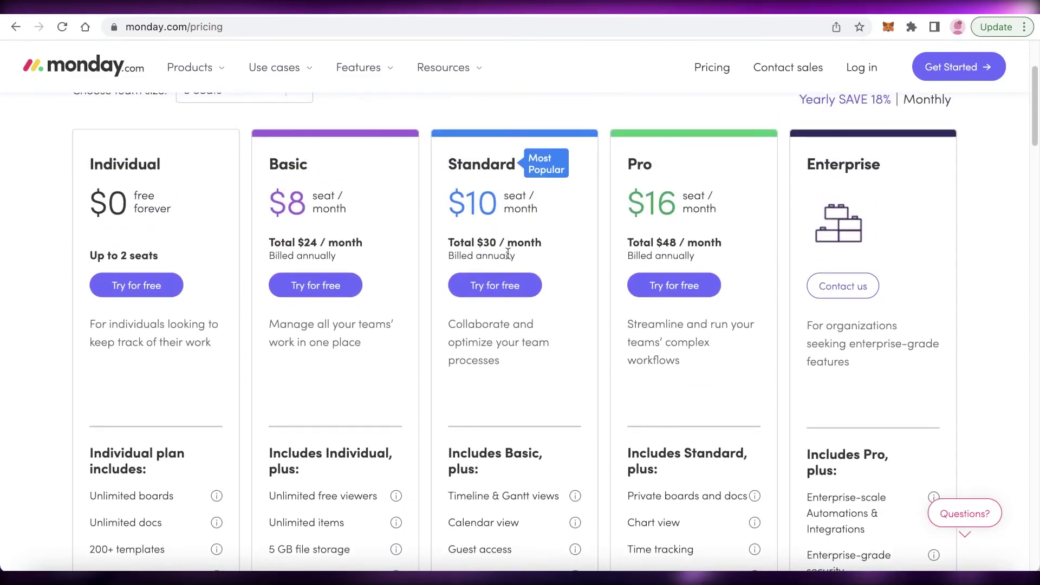
scroll(507, 254, down, 2)
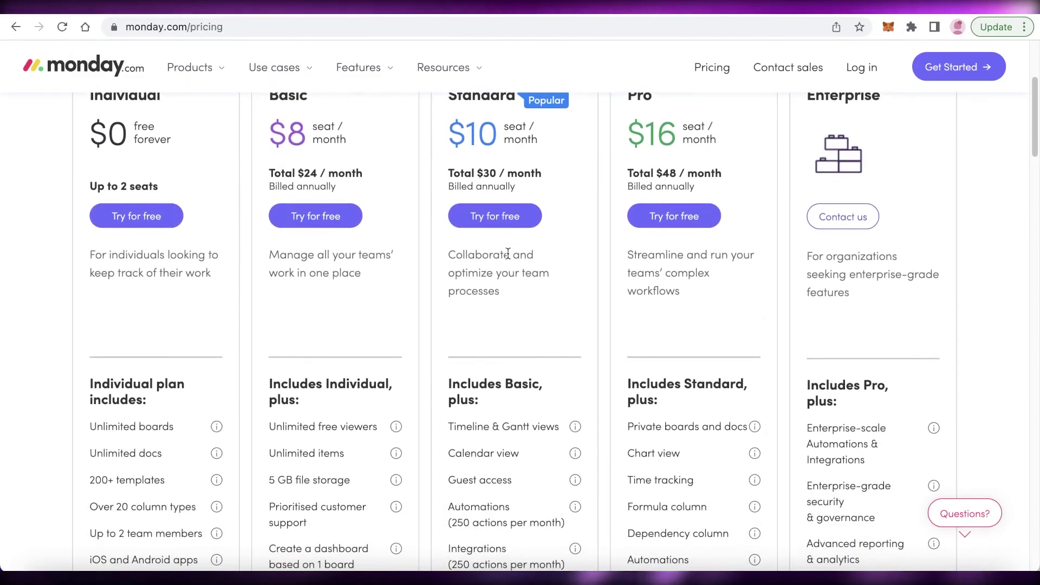
scroll(509, 259, down, 1)
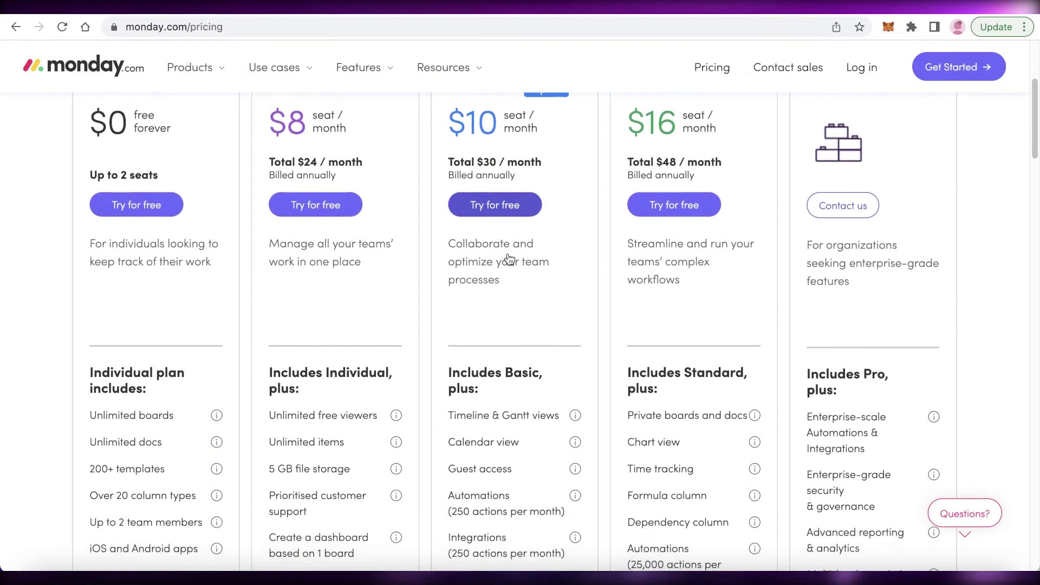
scroll(508, 254, down, 4)
scroll(508, 255, up, 2)
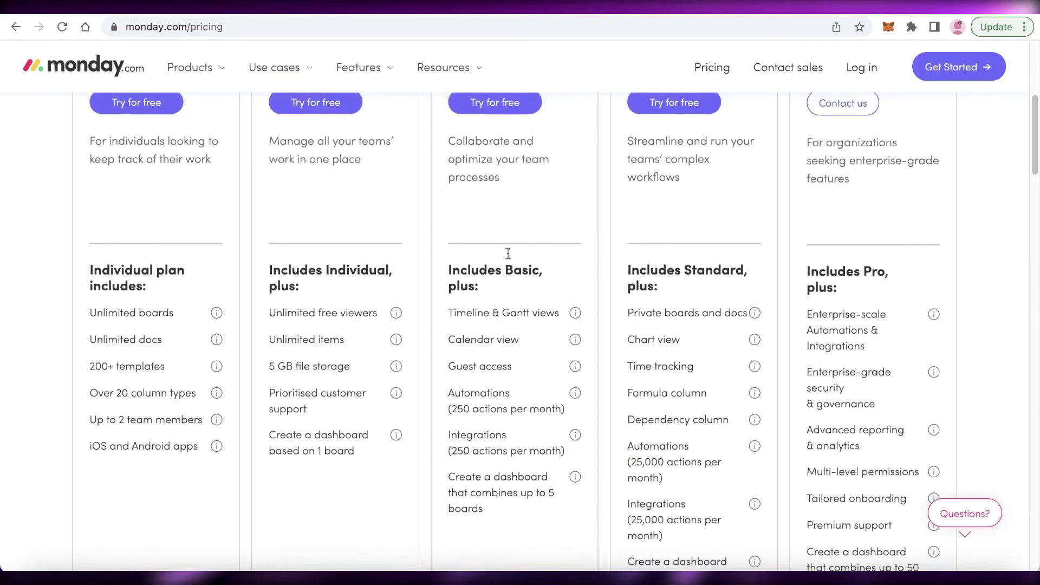
scroll(506, 255, up, 3)
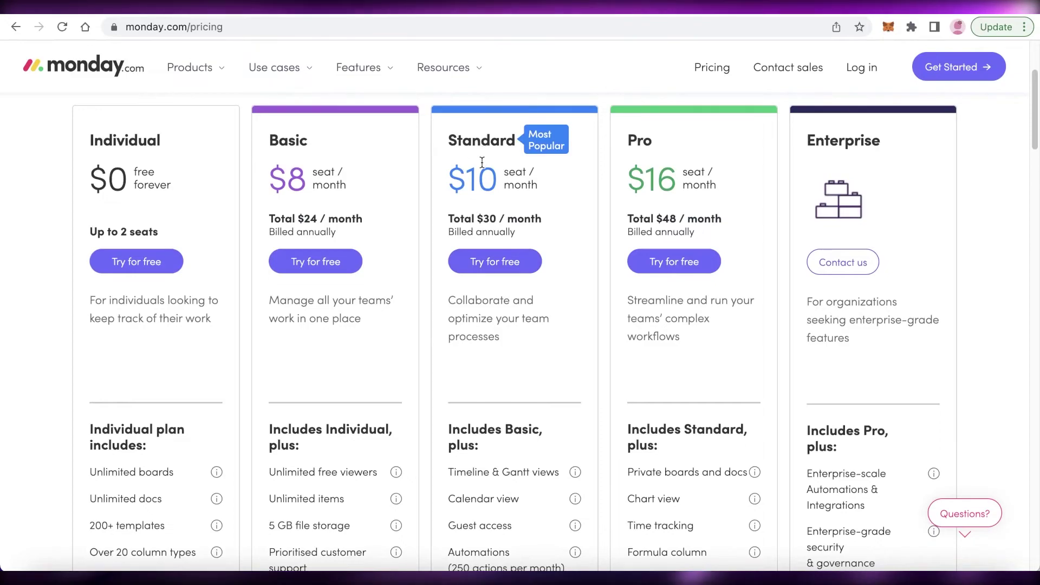
scroll(341, 239, down, 1)
scroll(341, 239, up, 1)
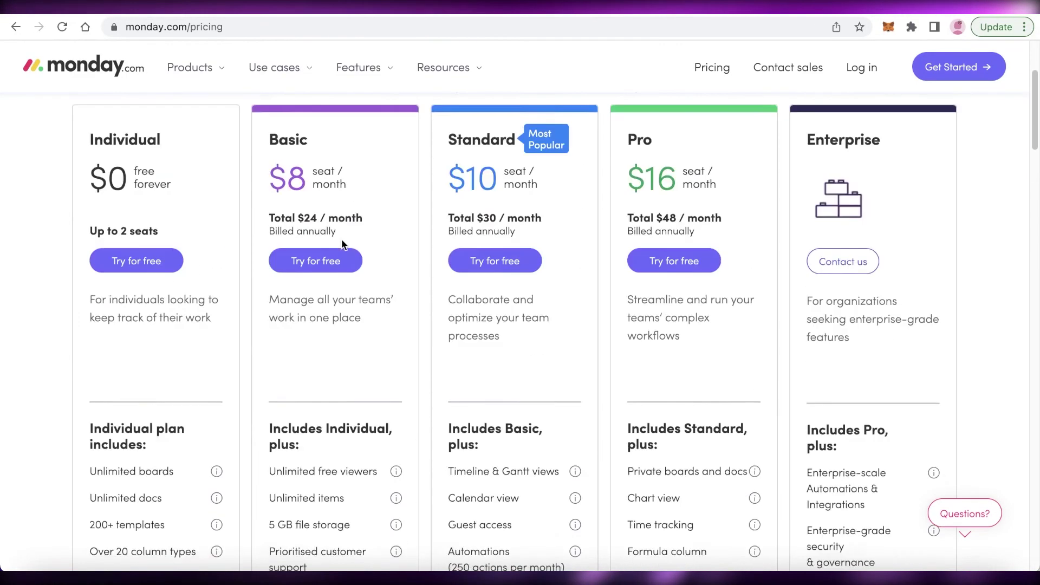
scroll(341, 238, down, 4)
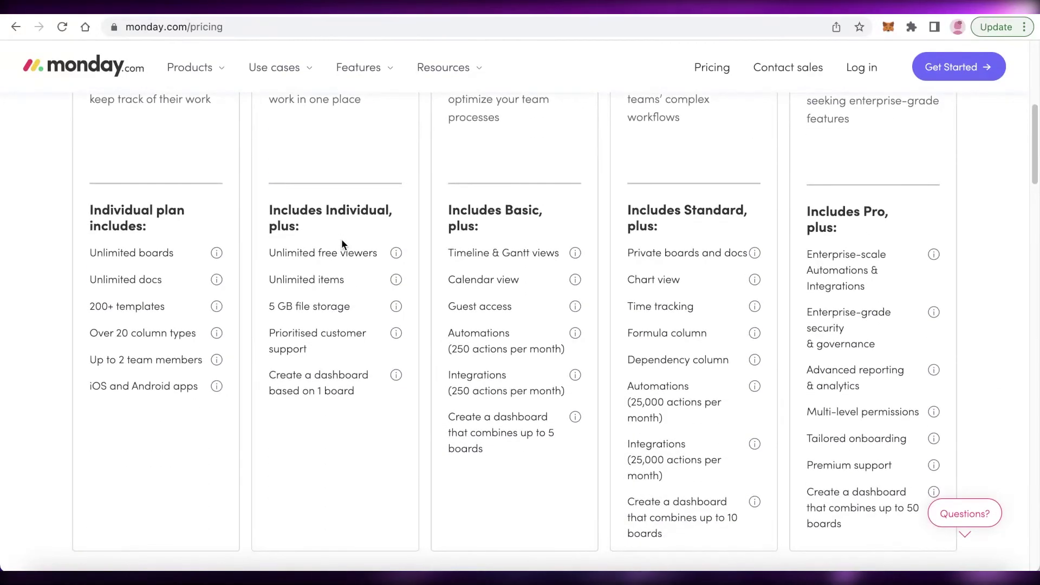
scroll(341, 240, up, 6)
scroll(341, 240, down, 2)
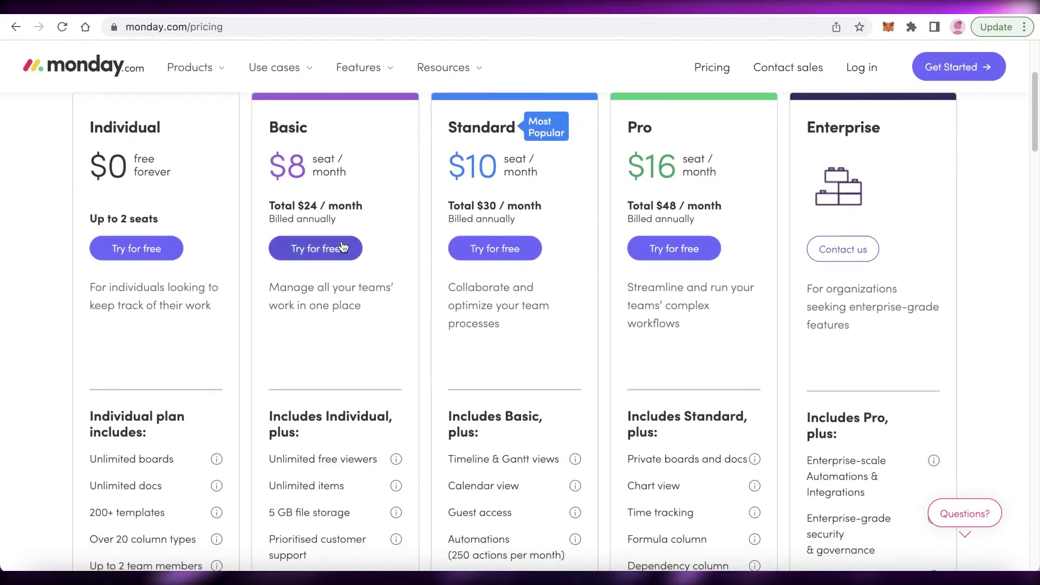
scroll(342, 246, down, 3)
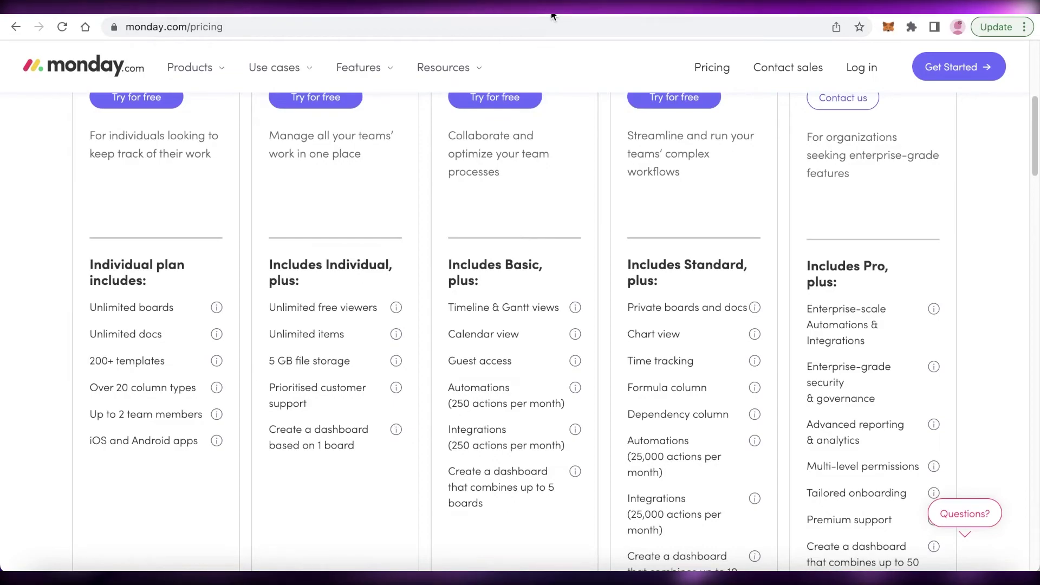
click(460, 6)
scroll(487, 233, down, 1)
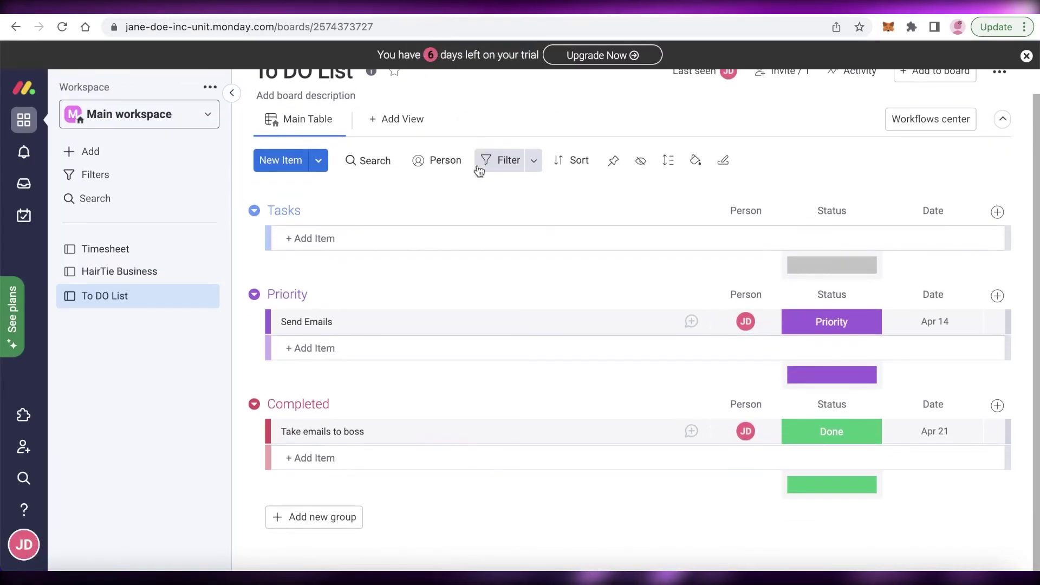
scroll(639, 298, up, 1)
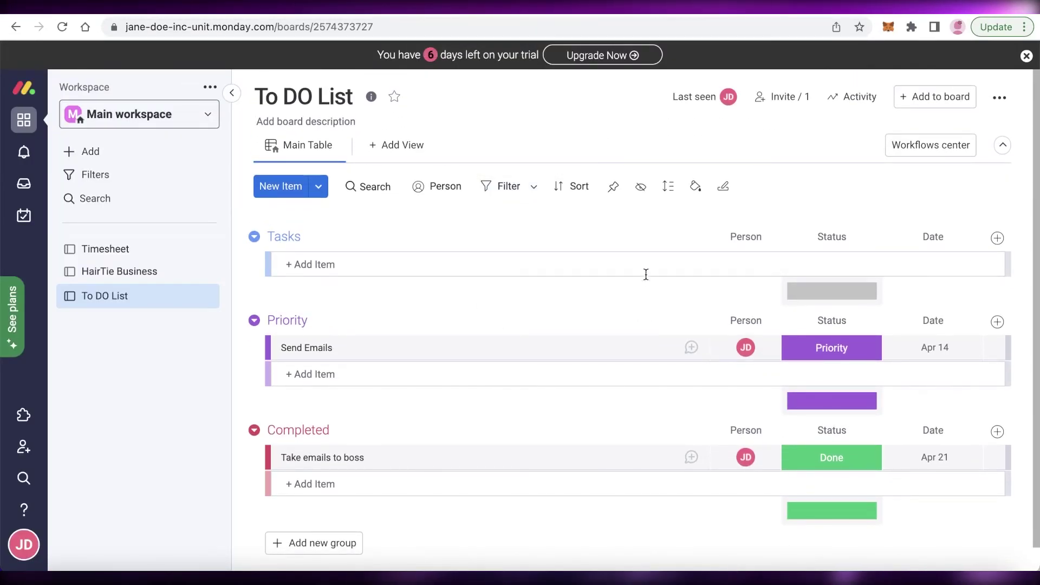
click(680, 8)
scroll(680, 167, up, 10)
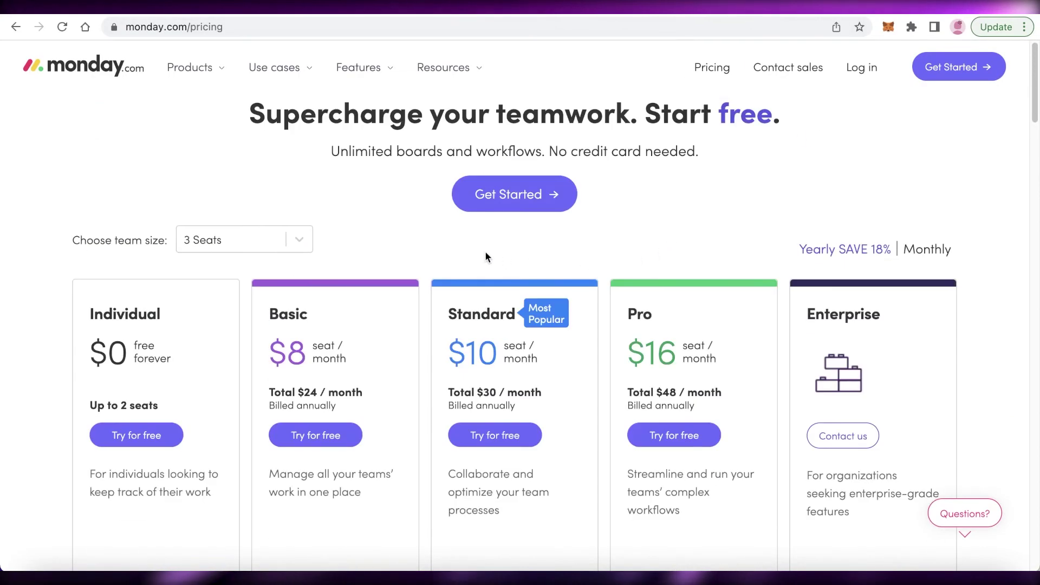
scroll(667, 300, down, 1)
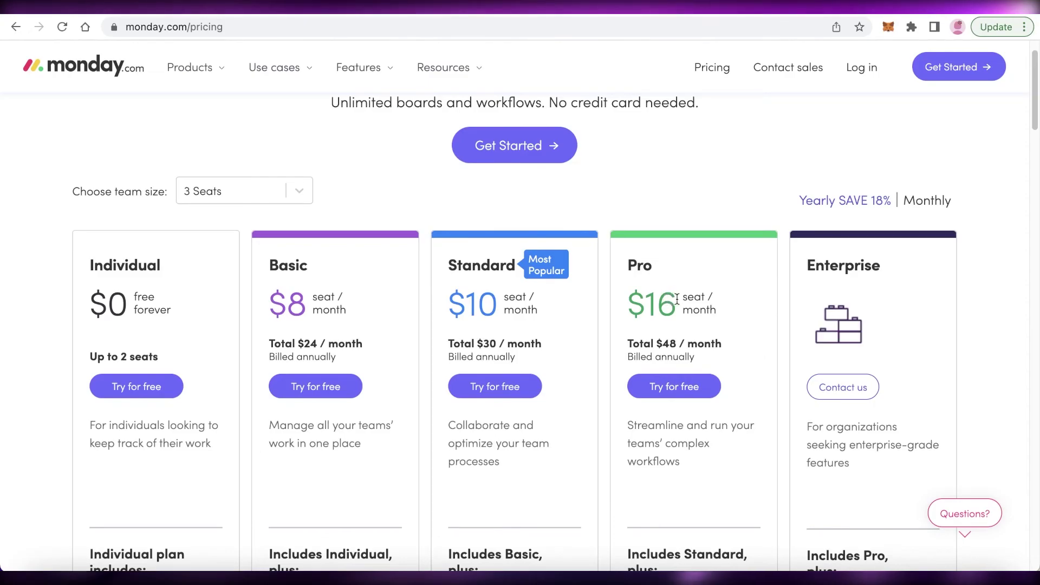
scroll(672, 299, down, 8)
scroll(677, 300, up, 2)
scroll(677, 297, down, 8)
scroll(678, 298, up, 10)
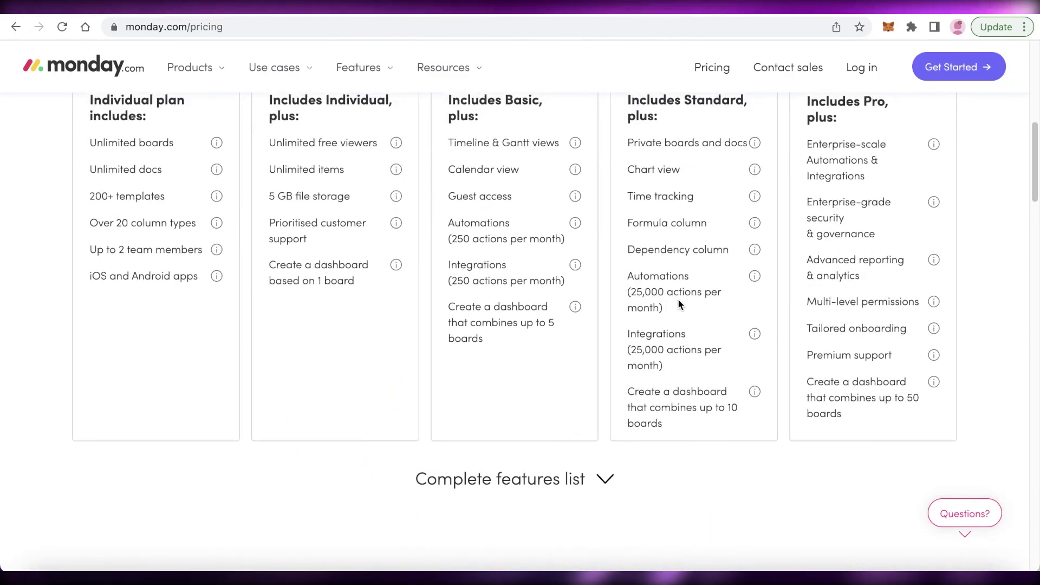
scroll(677, 299, up, 4)
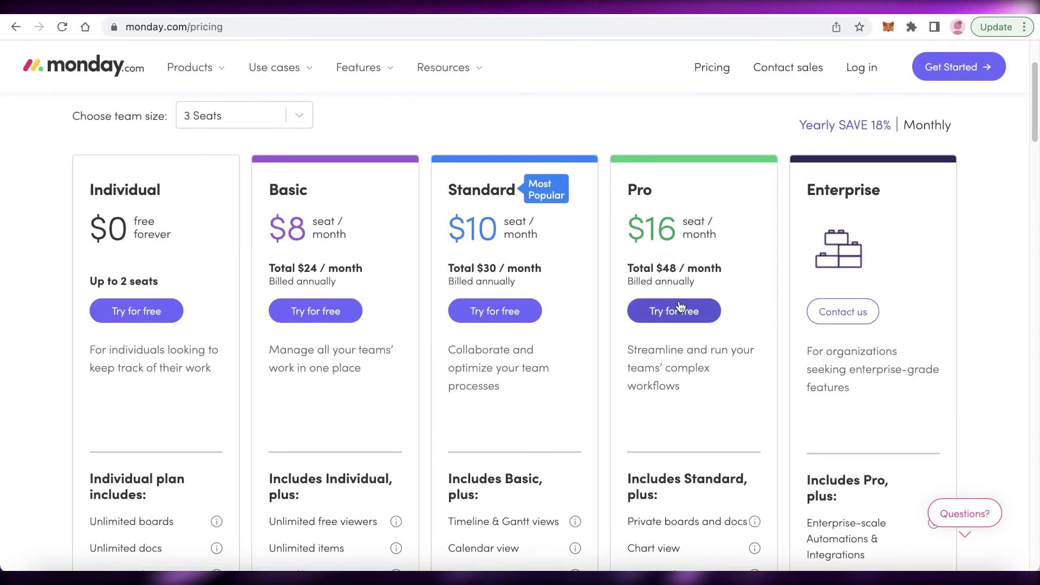
scroll(680, 306, down, 4)
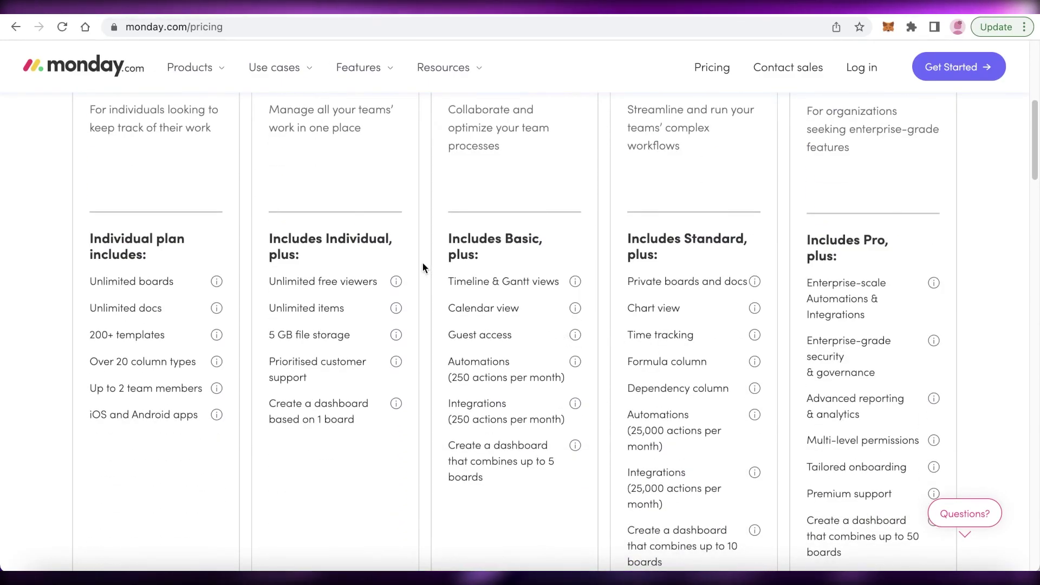
scroll(422, 268, up, 7)
scroll(428, 277, down, 4)
scroll(427, 278, up, 4)
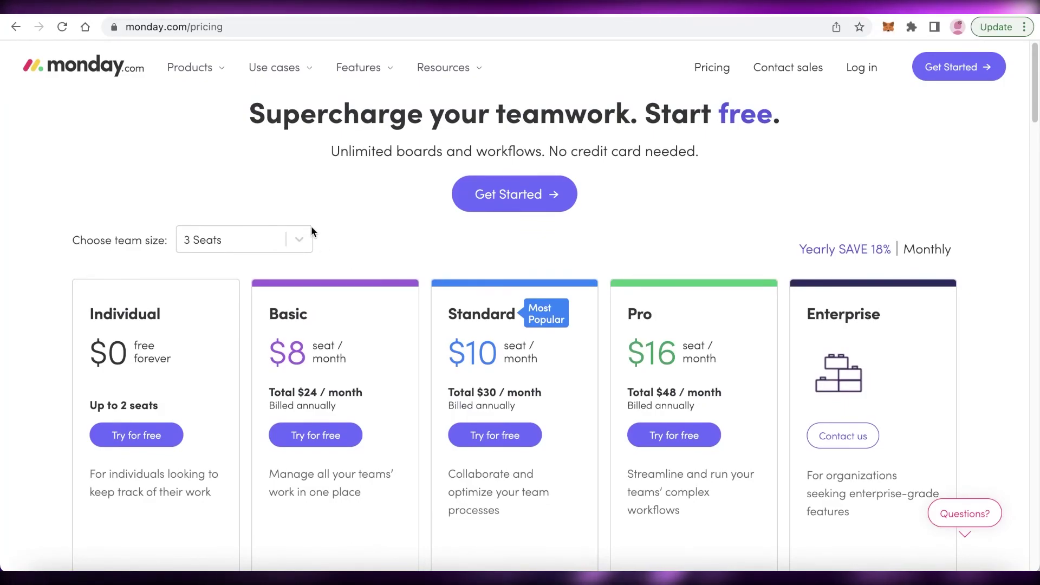
scroll(311, 226, down, 1)
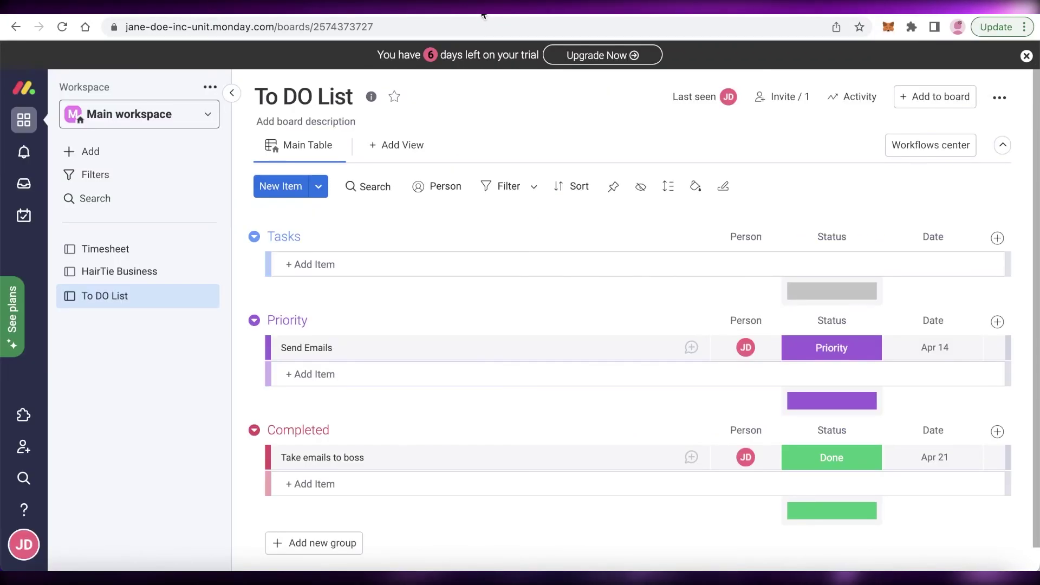